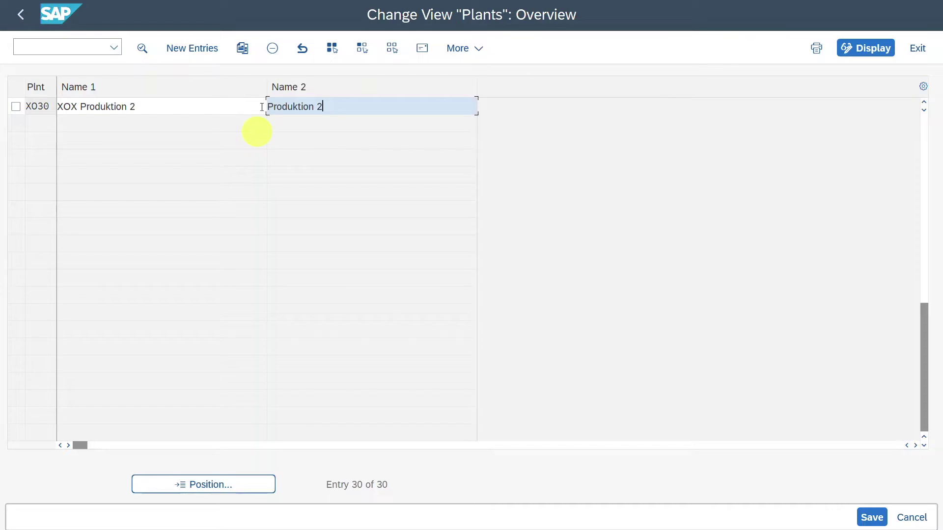
Step: Create a new plant Z123 with Name 1 "Test Plant" and save the entry
left_click(209, 49)
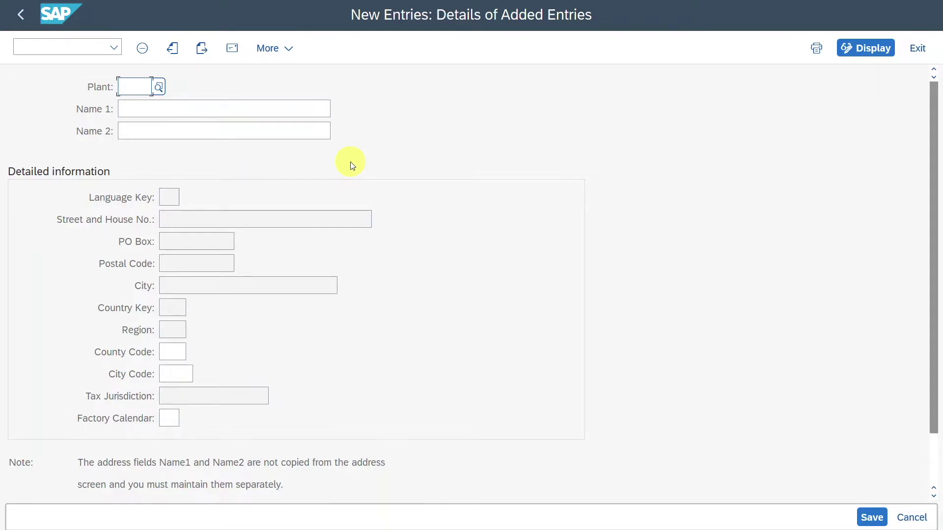
type("Z123")
key("Tab")
type("Test Plant")
key("Return")
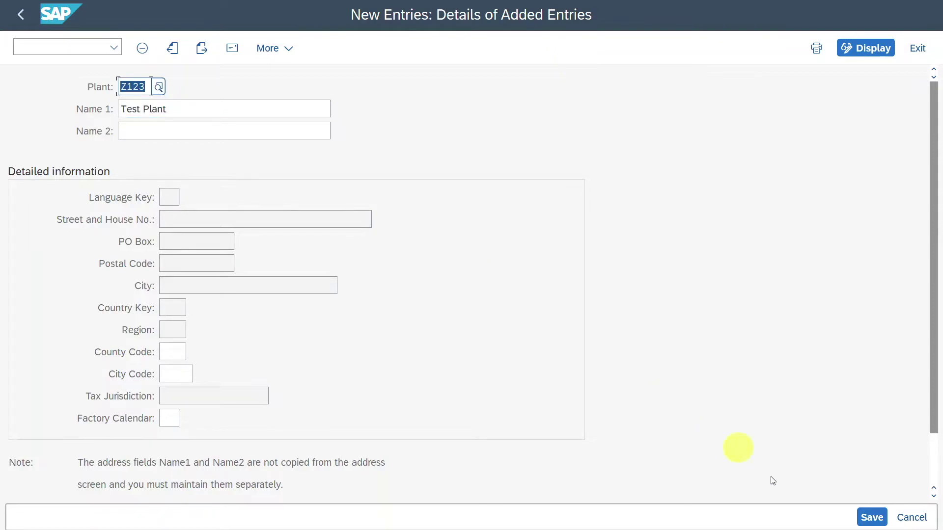
left_click(871, 518)
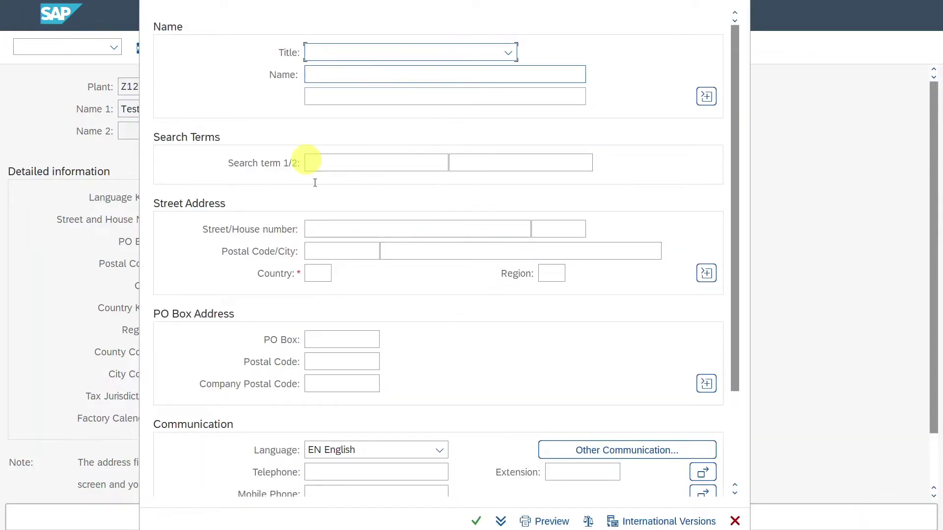
Step: Fill in the plant's address with the name "Test Plant" and country IT, and confirm it
left_click(373, 75)
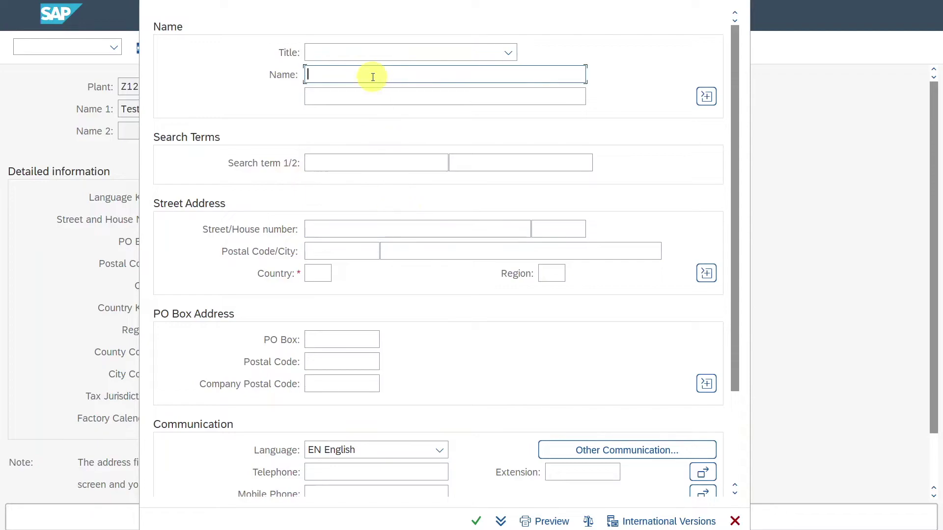
type("Test Plant")
left_click(317, 273)
type("IT")
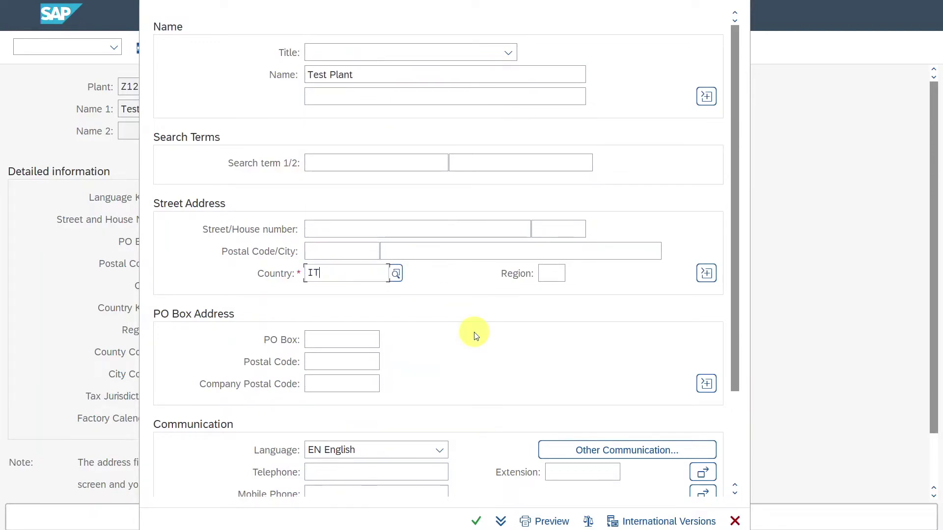
key("Tab")
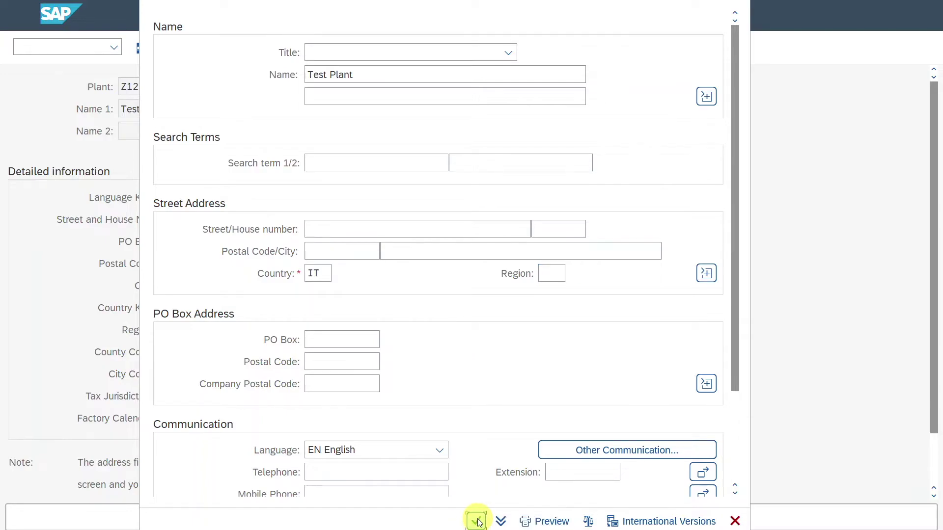
left_click(477, 520)
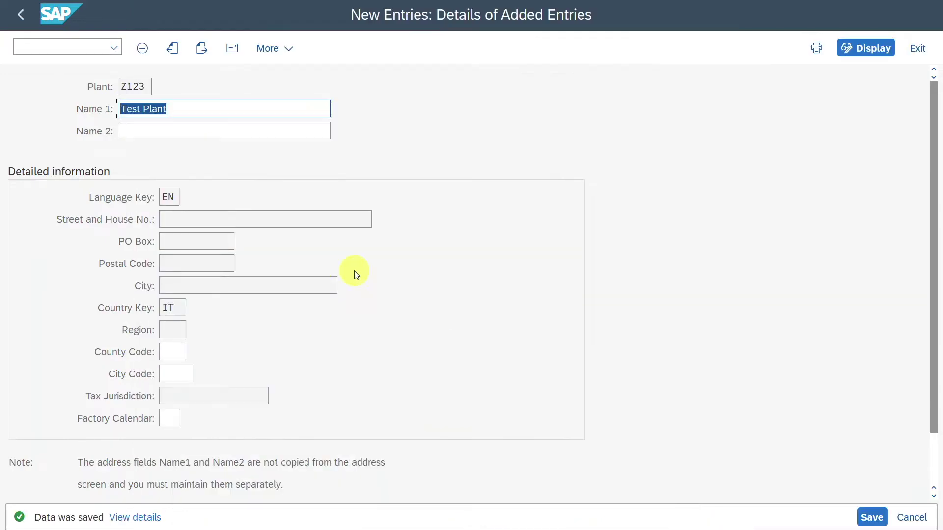
Step: Start transaction SPRO from the plant entry and display the SAP Reference IMG
left_click(80, 45)
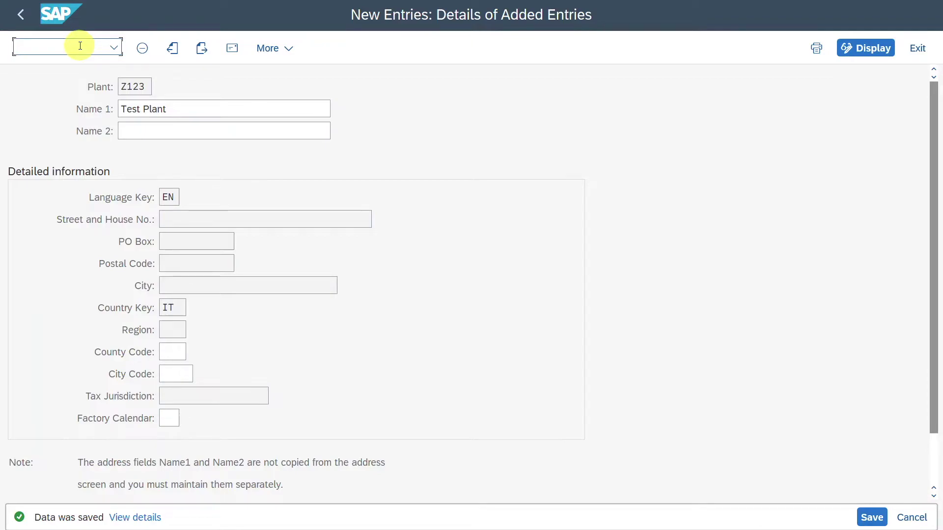
type("/nspro")
key("Return")
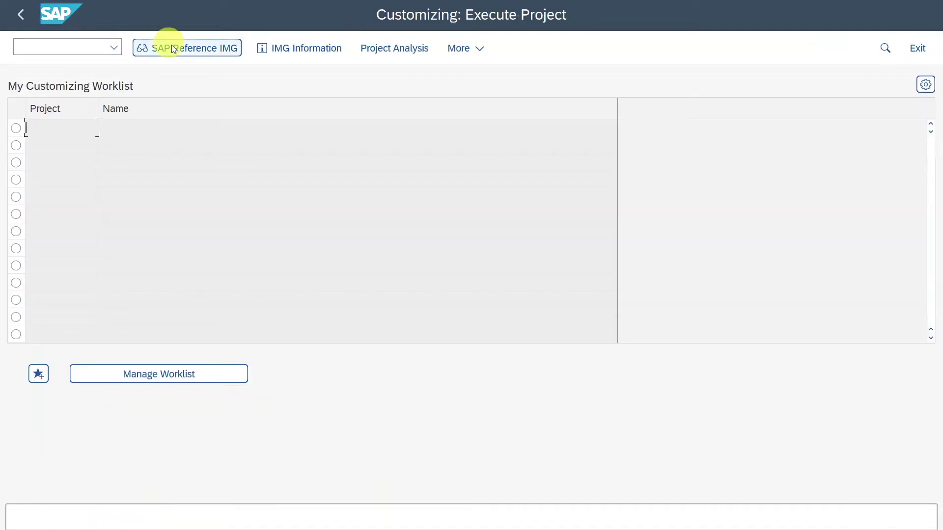
left_click(175, 49)
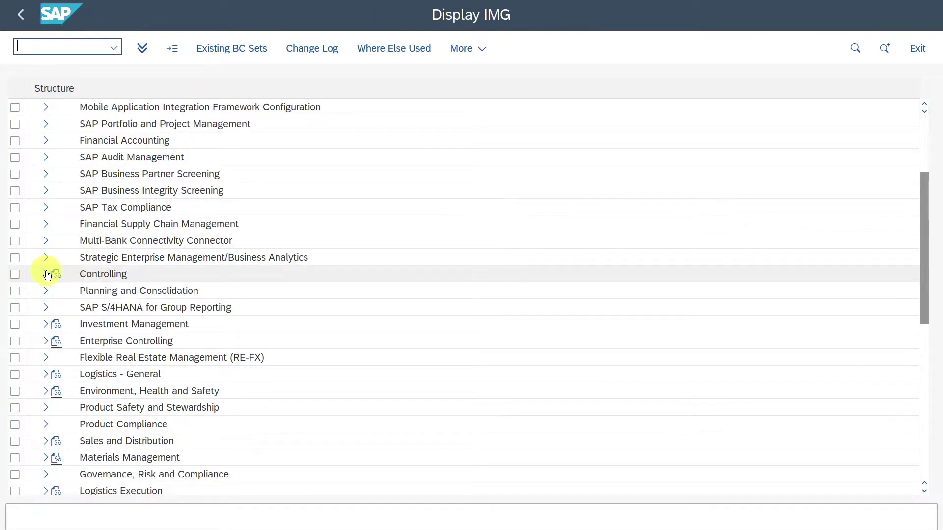
Step: Open the activity Assign Currency Types and Define Material Ledger Types in the Multiple Valuation Approaches/Transfer Prices basic settings of General Controlling
left_click(46, 274)
left_click(56, 290)
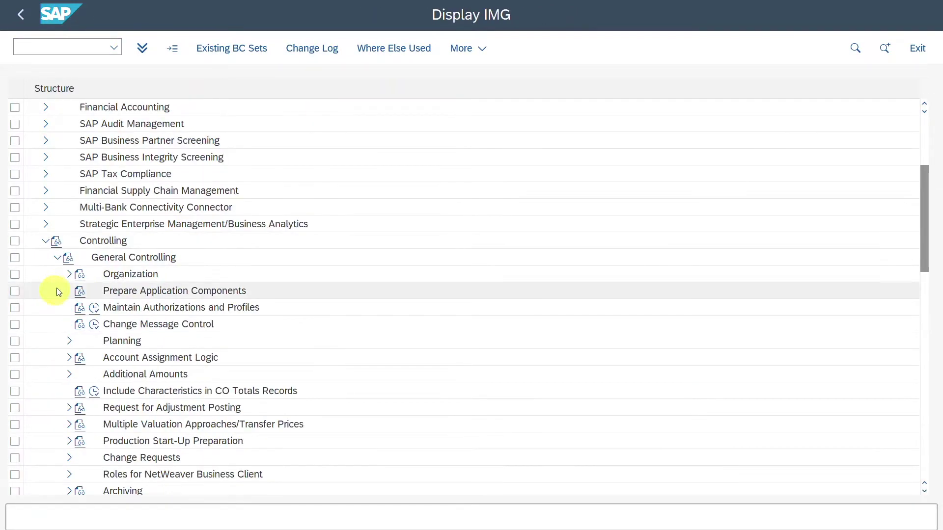
left_click(69, 424)
left_click(81, 440)
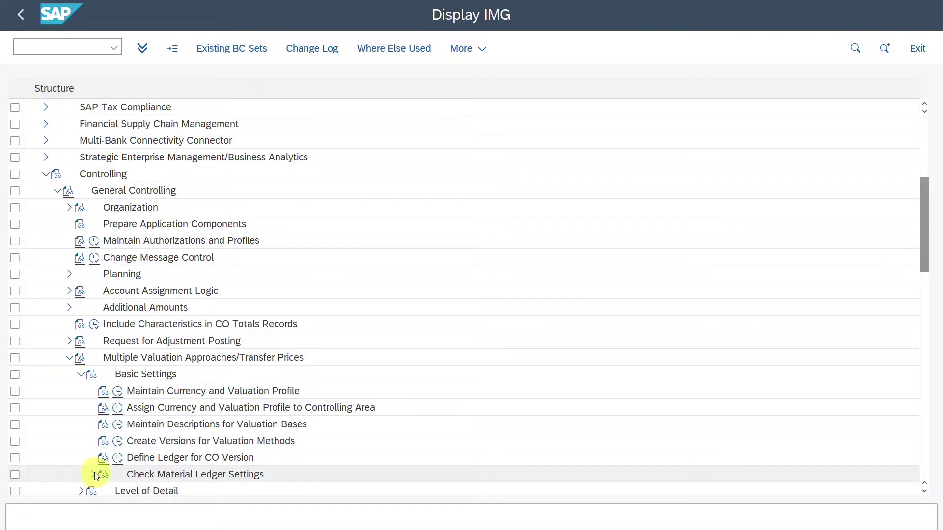
left_click(93, 475)
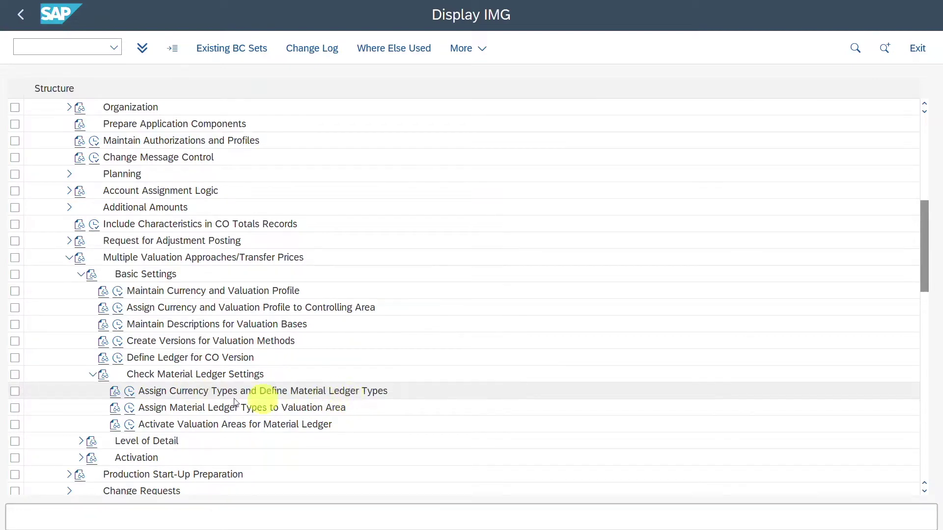
left_click(130, 392)
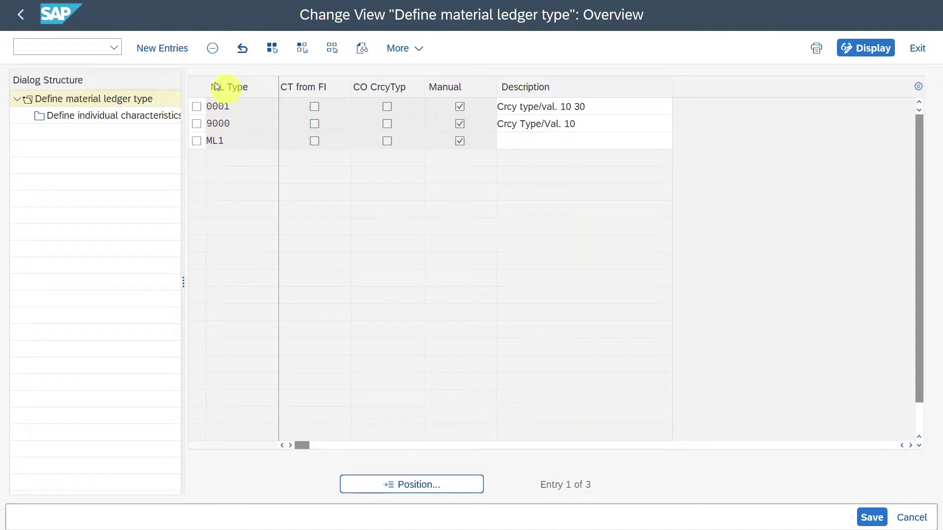
Step: Add a new material ledger type 9999 with the description "Test ML" and try to save it
left_click(166, 52)
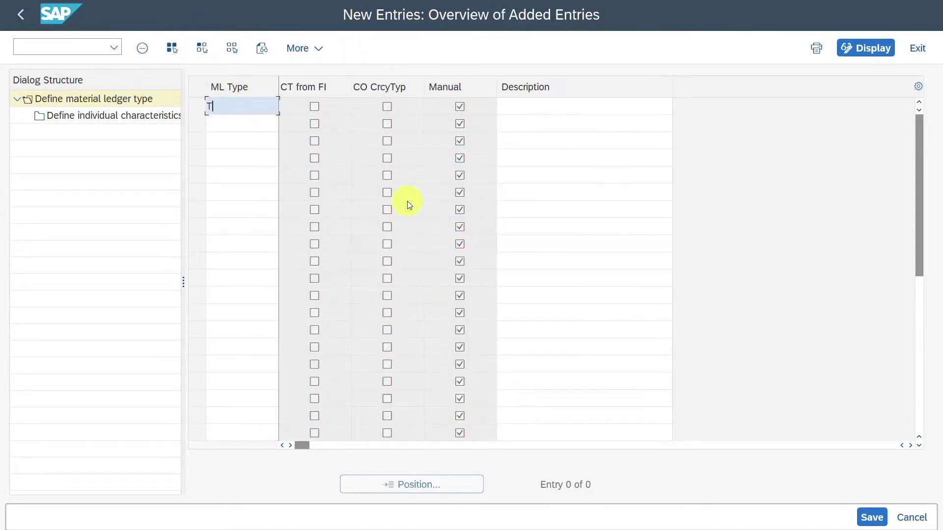
type("9999")
key("Tab")
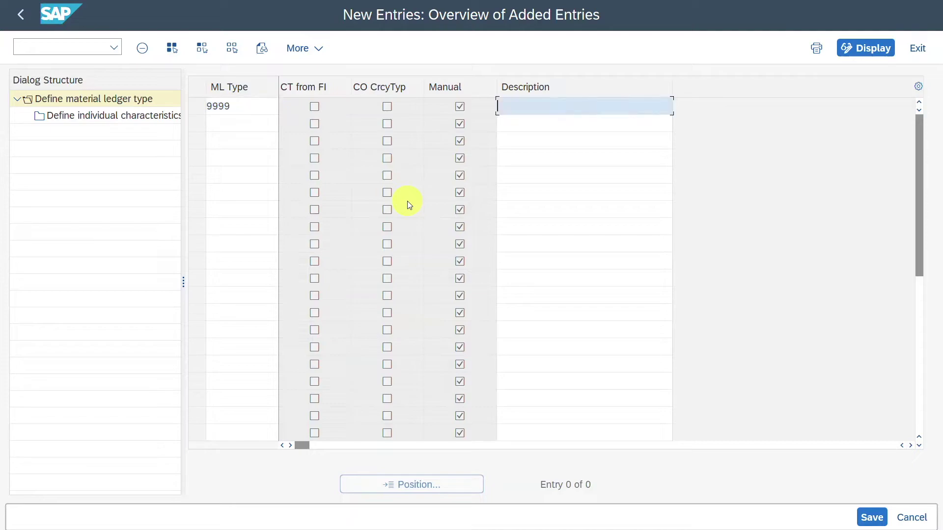
type("Test ML")
left_click(872, 517)
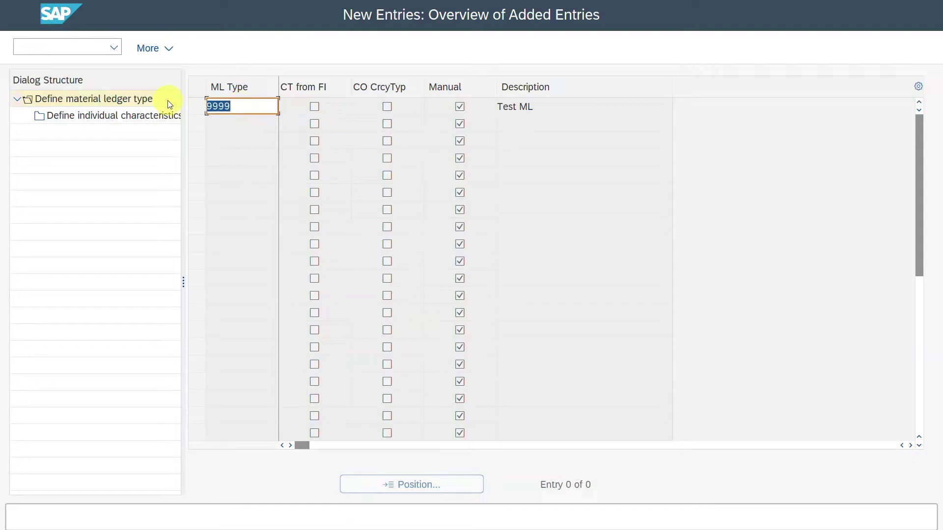
Step: Change the new material ledger type's key to Z999 and save the entry
type("Z999")
key("ctrl+s")
left_click(354, 294)
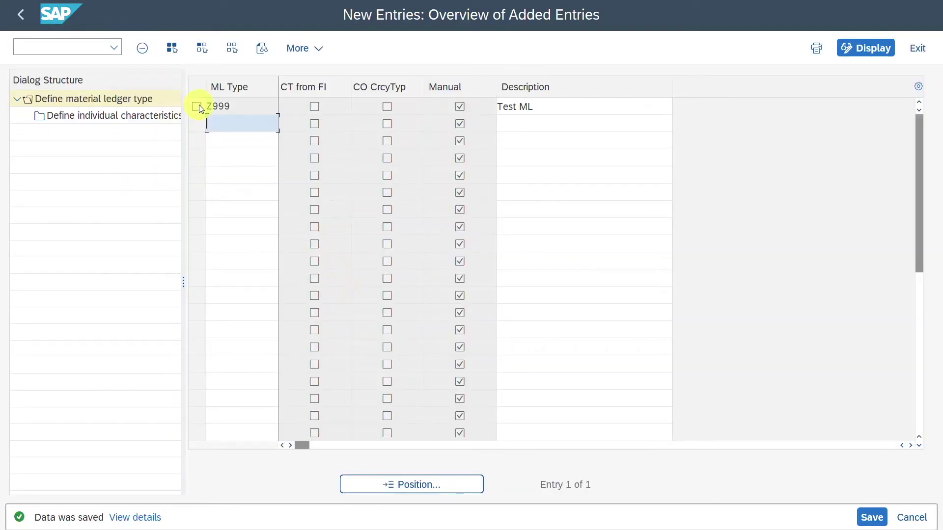
Step: Add currency type 30 to the individual characteristics of material ledger type Z999
left_click(196, 106)
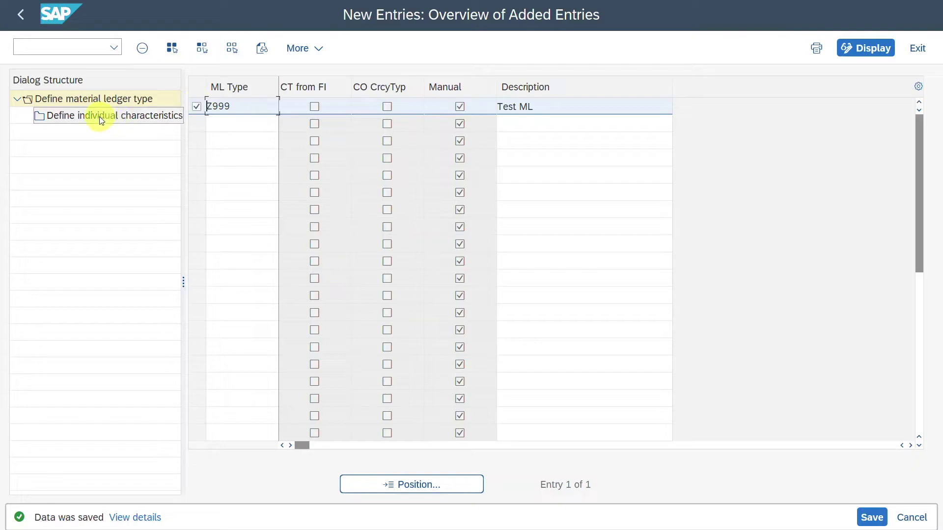
double_click(100, 116)
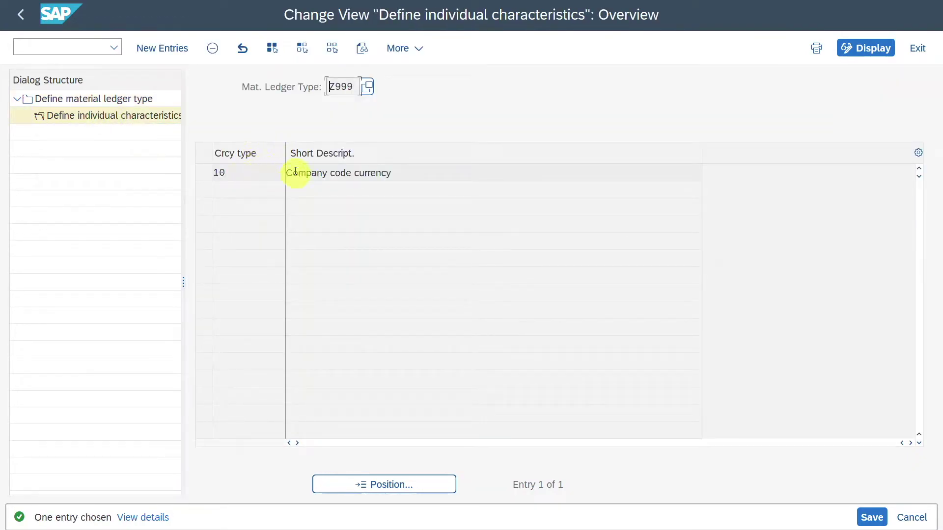
left_click(177, 49)
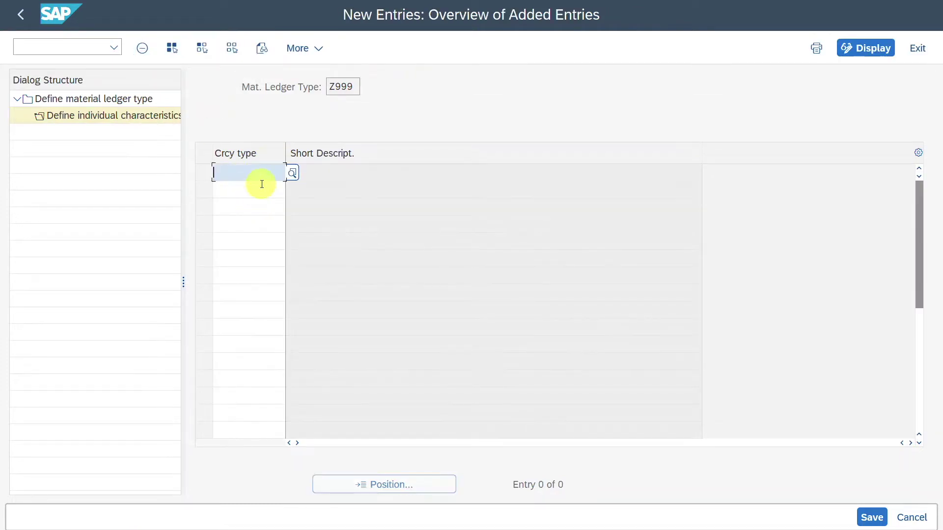
type("30")
key("Return")
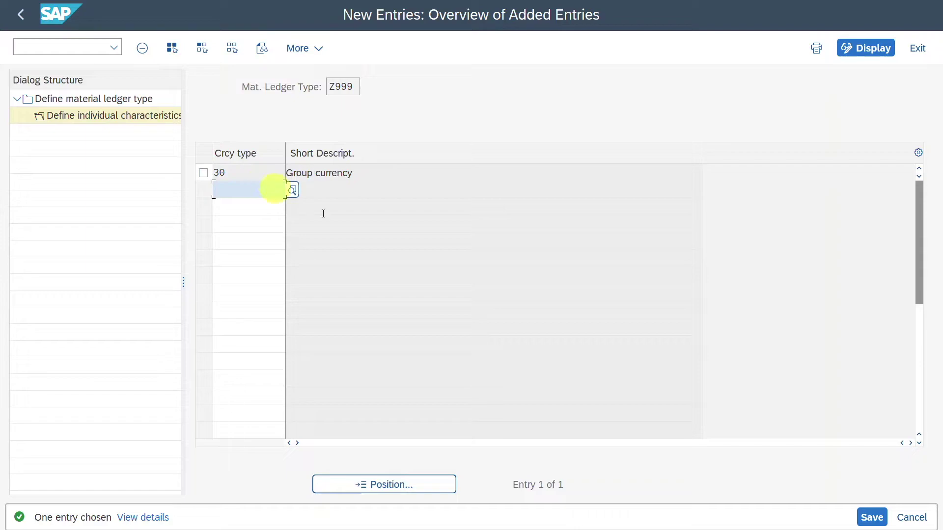
left_click(264, 176)
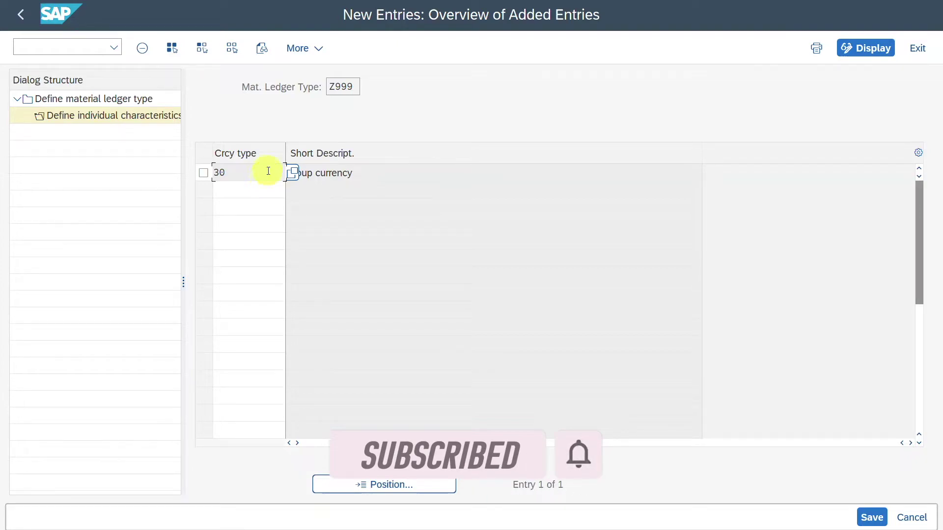
Step: Return to the IMG structure and open the activity Assign Material Ledger Types to Valuation Area
left_click(18, 18)
left_click(18, 17)
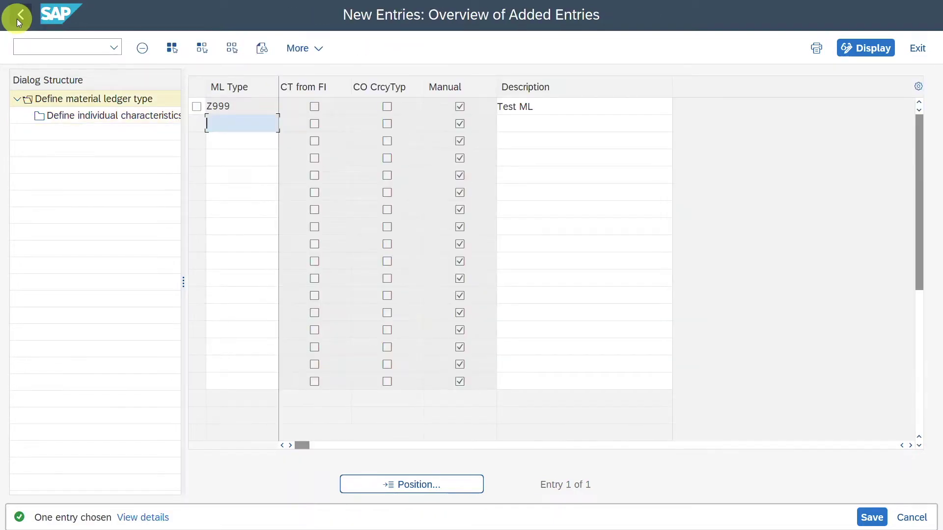
left_click(17, 18)
left_click(17, 18)
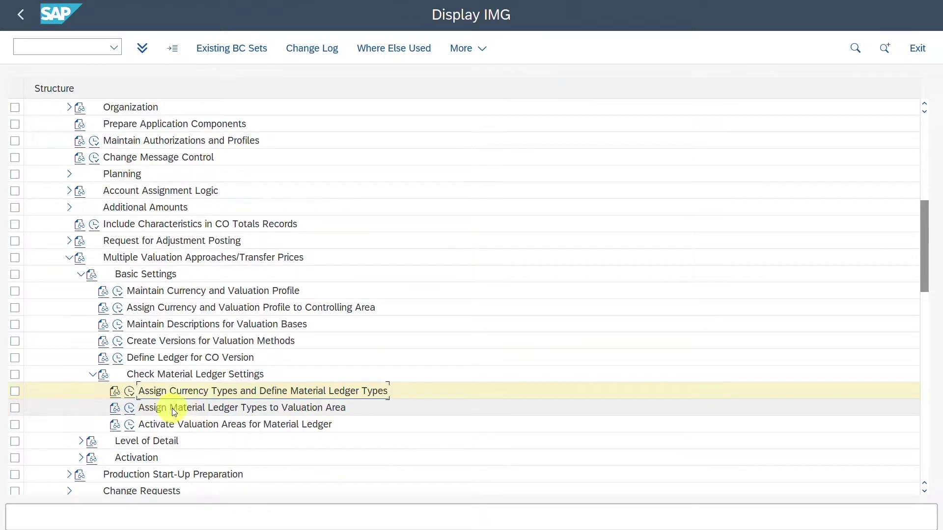
left_click(92, 407)
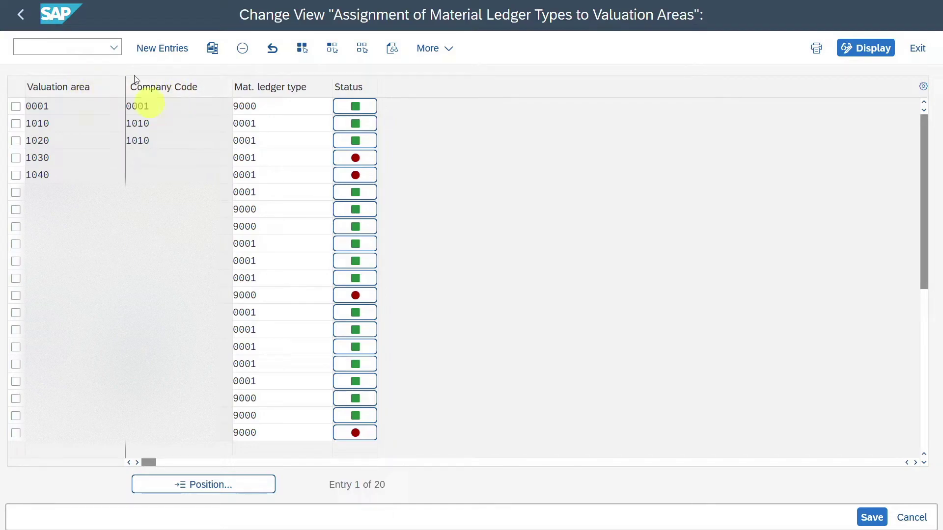
Step: In a new session of transaction OX18, assign plant Z123 to company code 1010 and save the assignment
left_click(84, 41)
type("/")
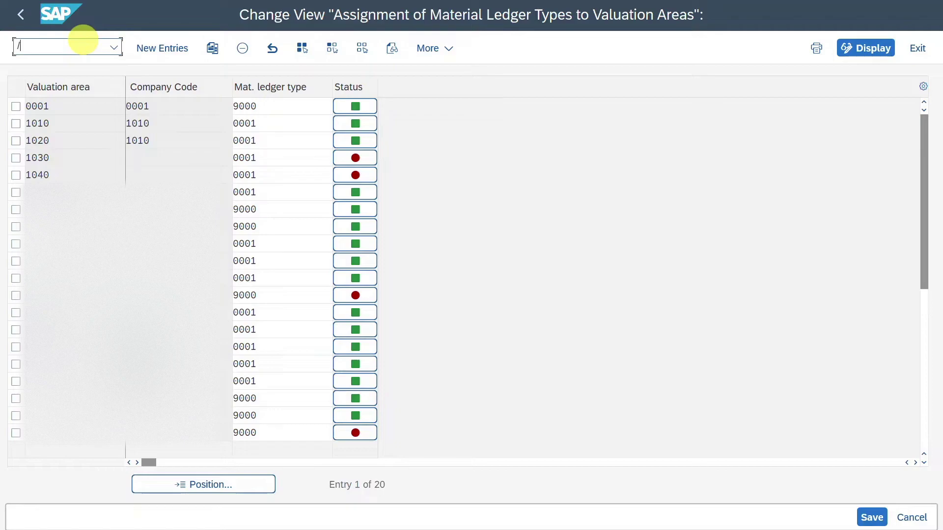
type("oox18")
key("Return")
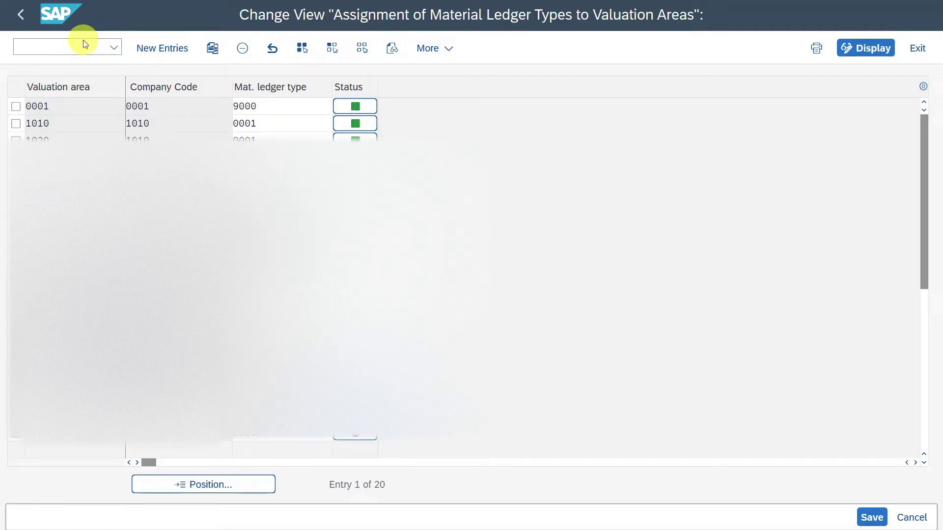
left_click(153, 49)
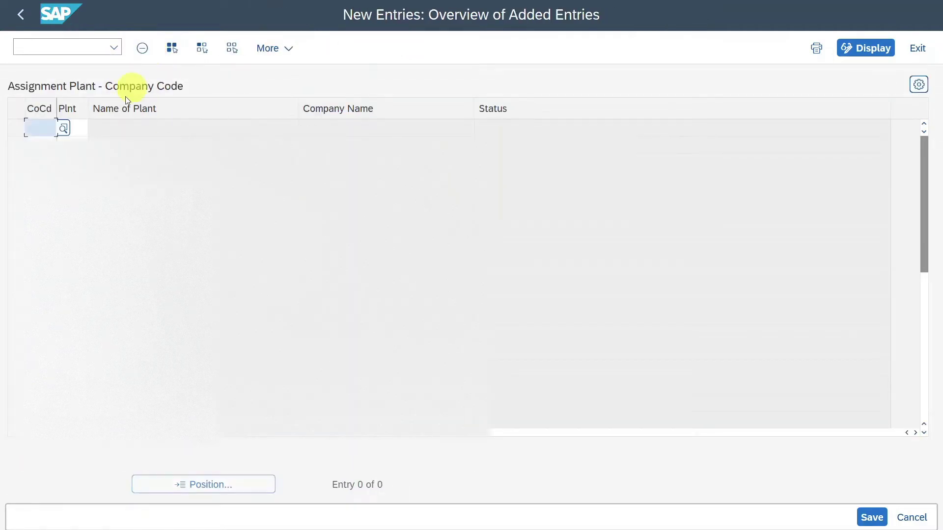
type("1010")
key("Tab")
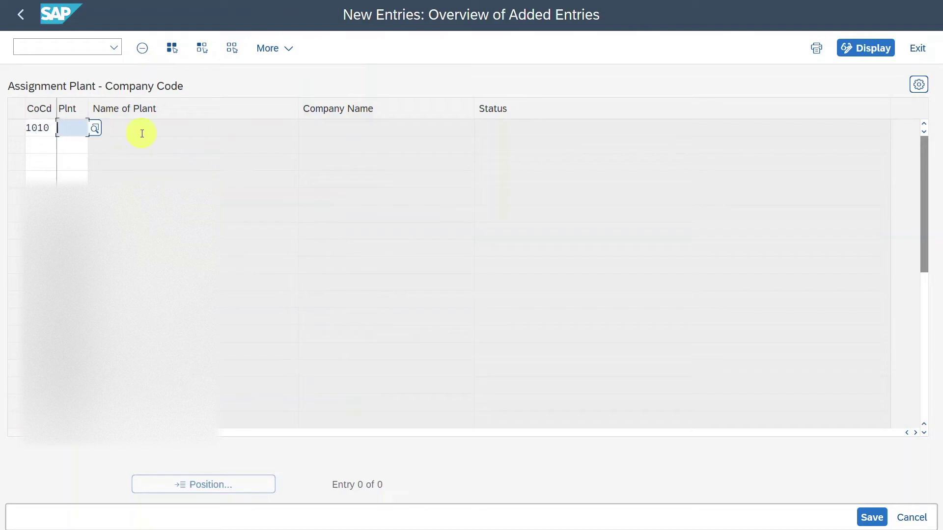
type("Z123")
key("Return")
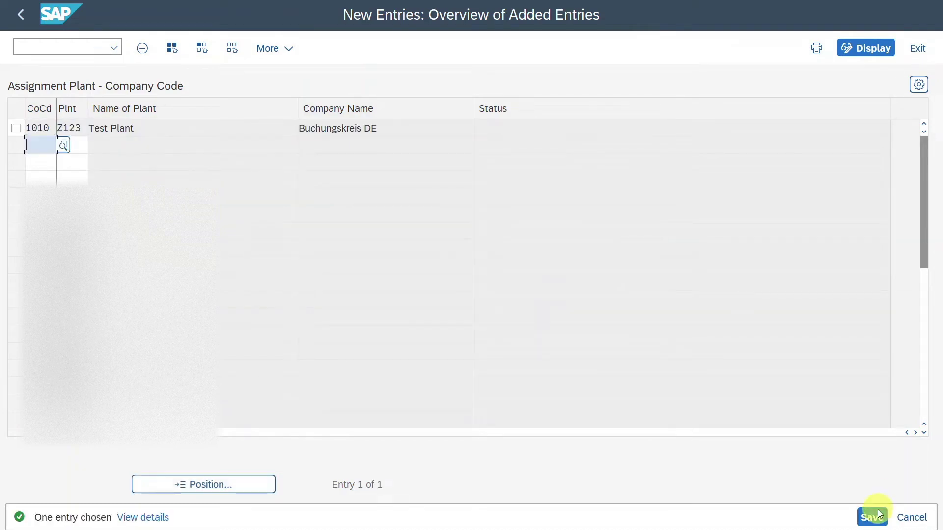
left_click(878, 518)
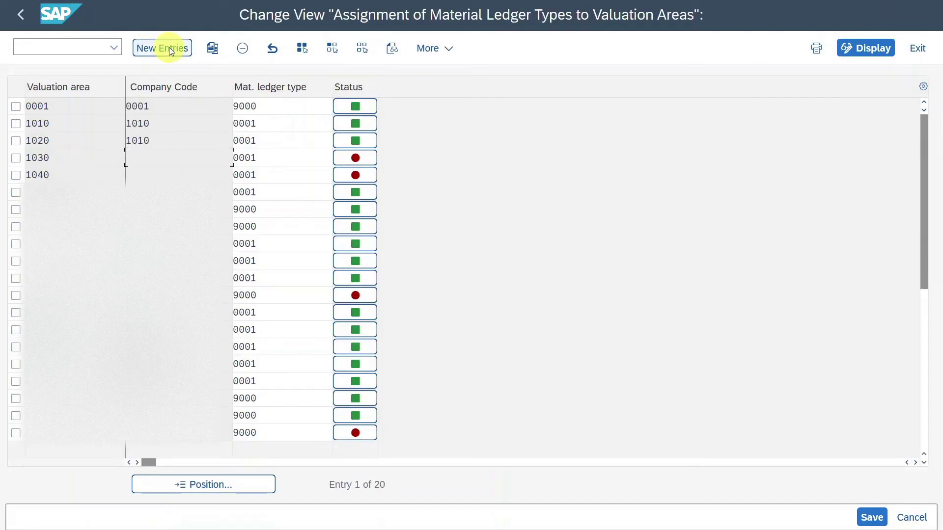
Step: Add a new assignment of material ledger type Z999 to valuation area Z123
left_click(161, 48)
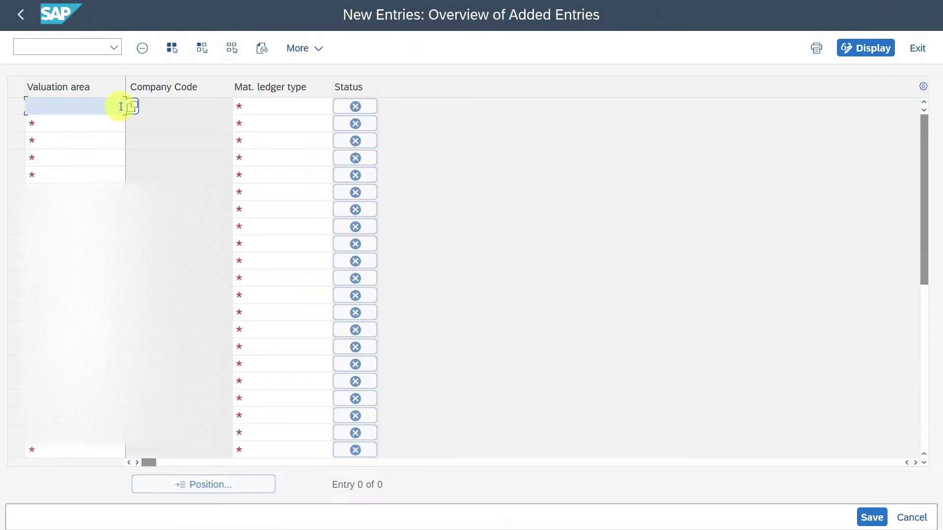
type("Z123")
left_click(263, 106)
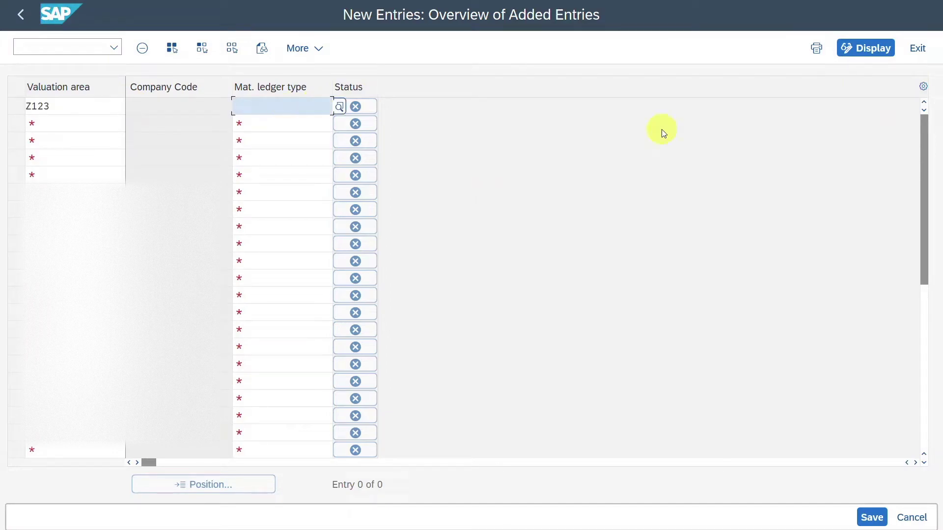
type("Z999")
key("Return")
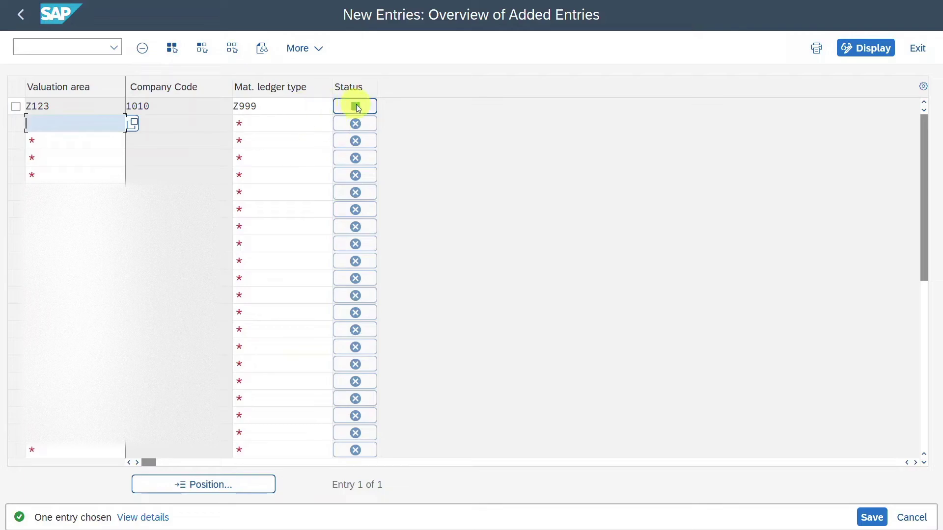
Step: Save the assignment of material ledger type Z999 to valuation area Z123 and return to the IMG structure
left_click(876, 519)
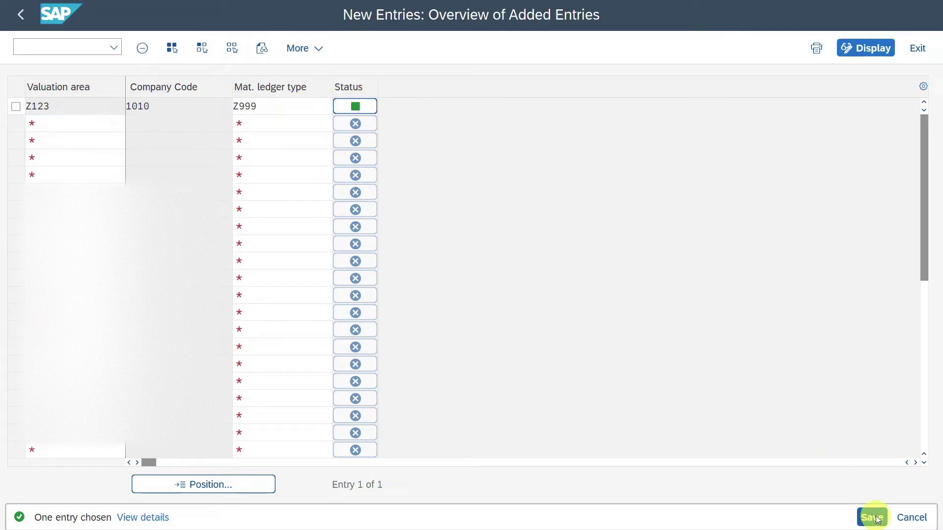
left_click(15, 16)
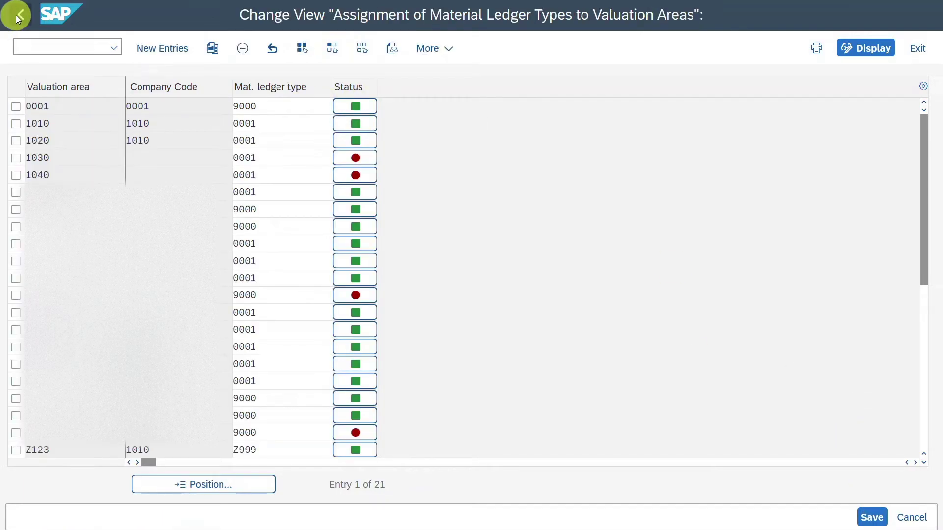
left_click(15, 16)
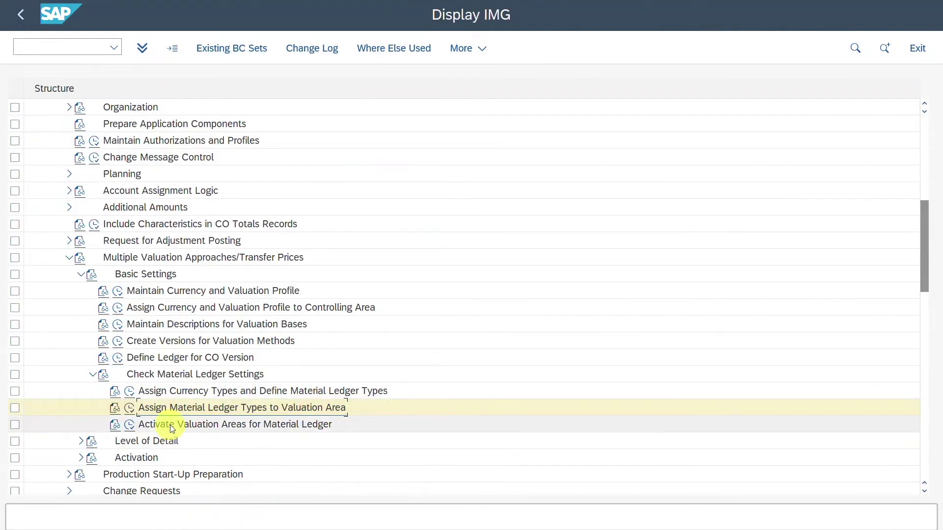
Step: Run Check Material Ledger Settings for plant 1010 and review the settings of its valuation area
left_click(129, 425)
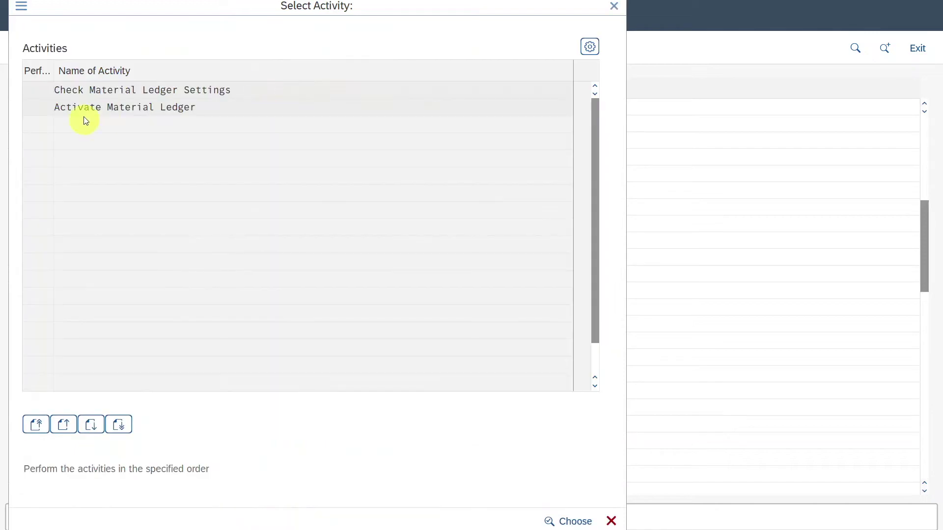
double_click(106, 91)
left_click(899, 515)
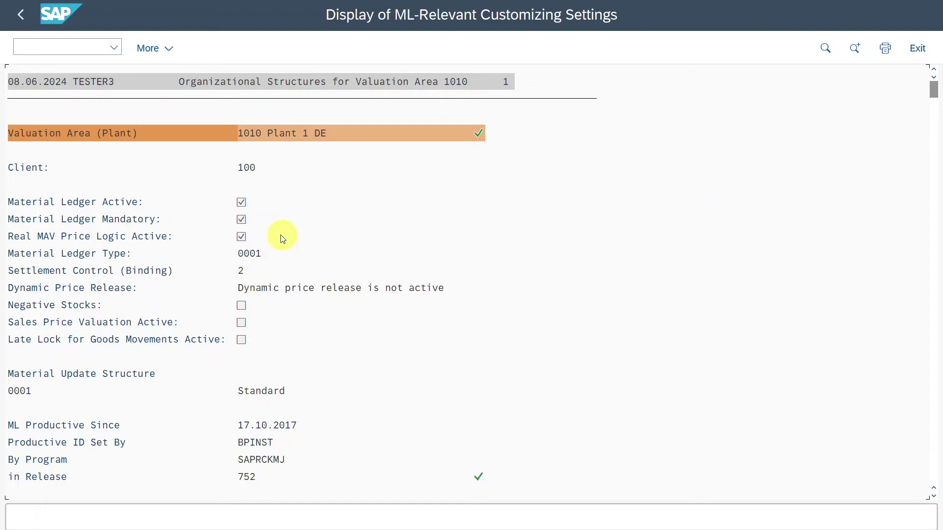
scroll(278, 240, "down", 3)
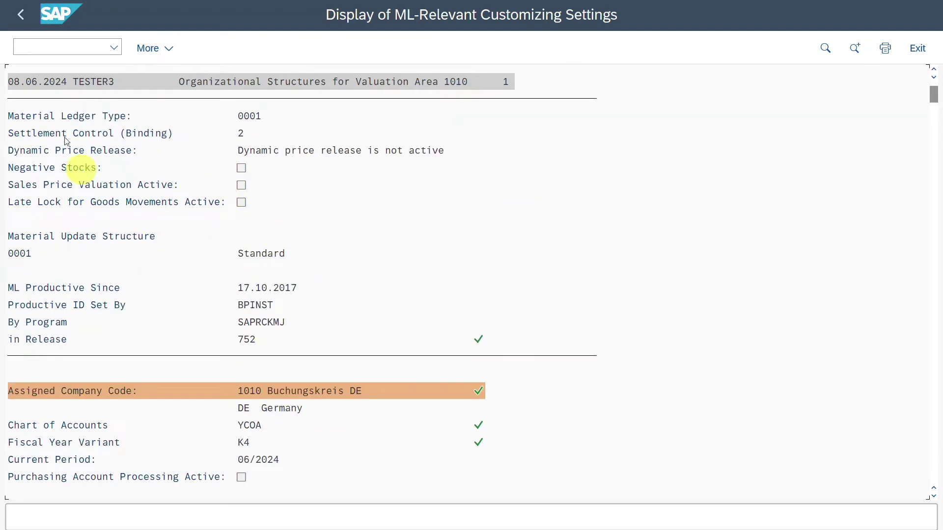
left_click(23, 19)
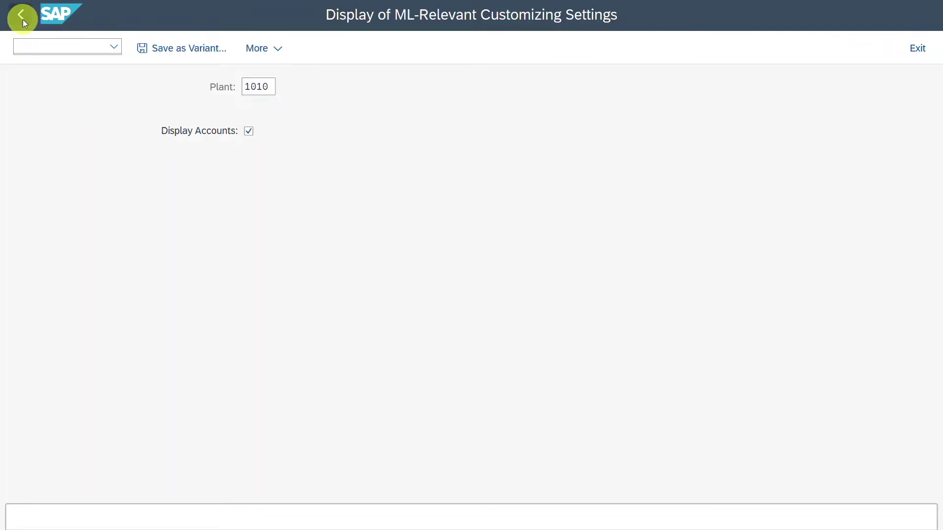
Step: Open the Activate Material Ledger activity and mark the material ledger as active for valuation area Z123
left_click(23, 19)
double_click(127, 108)
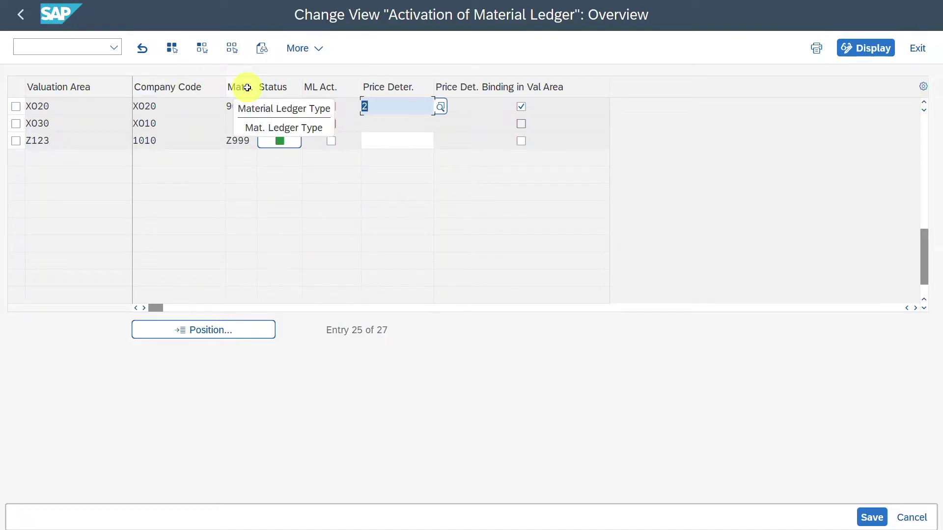
mouse_move(297, 143)
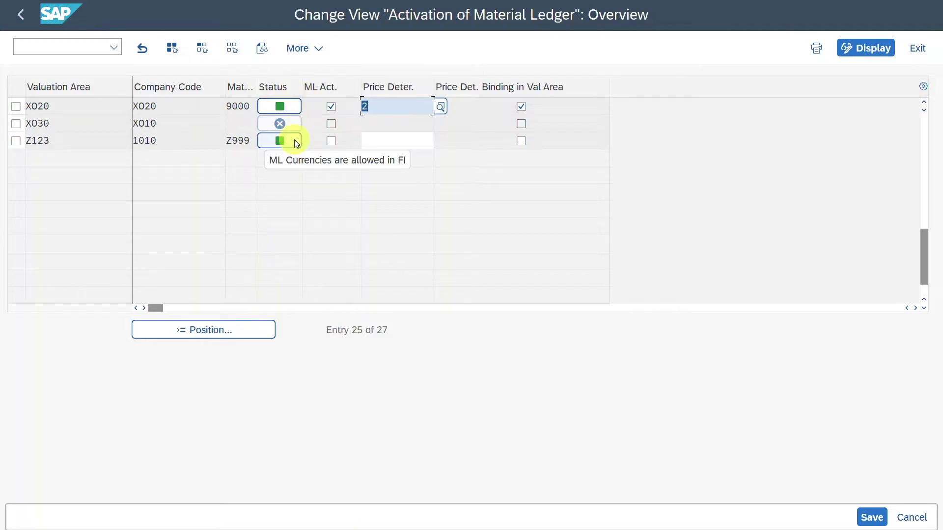
left_click(331, 142)
Step: Read the field help on material price determination, including its options and the dependencies for valuation areas
left_click(406, 141)
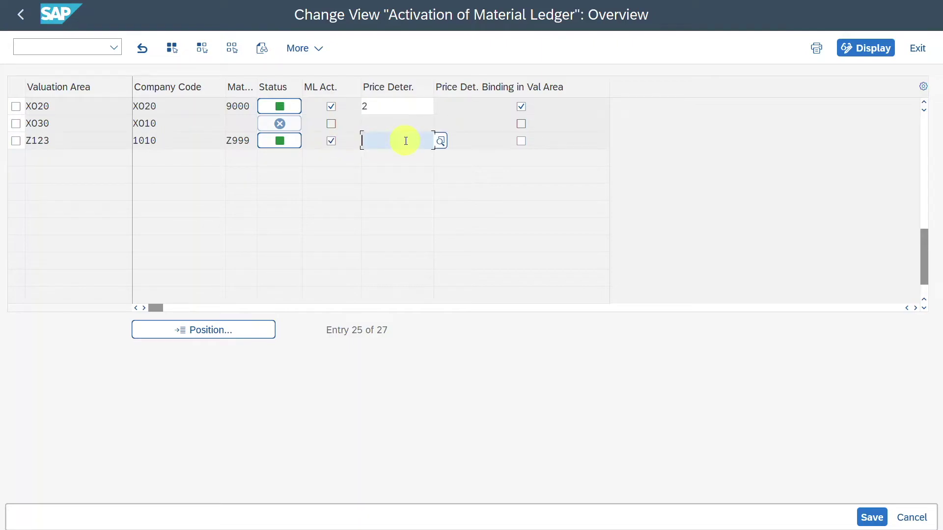
key("F1")
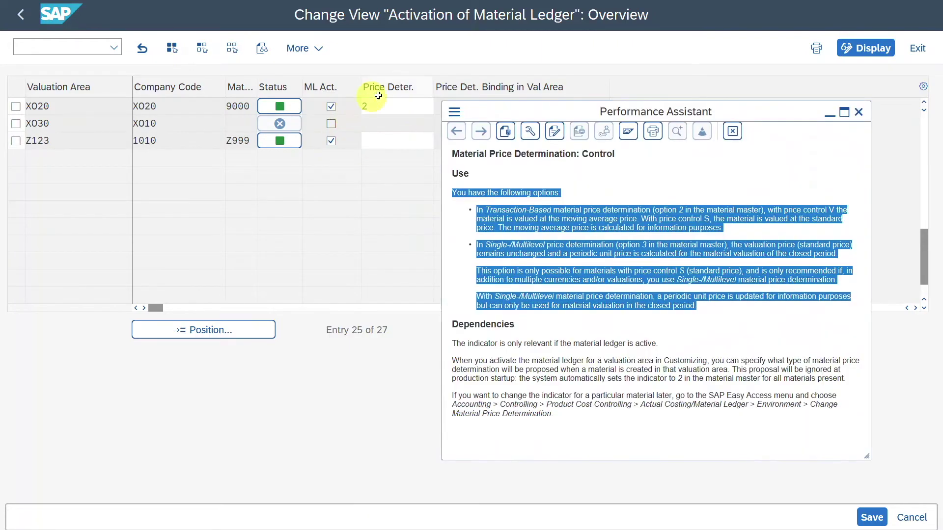
left_click(545, 257)
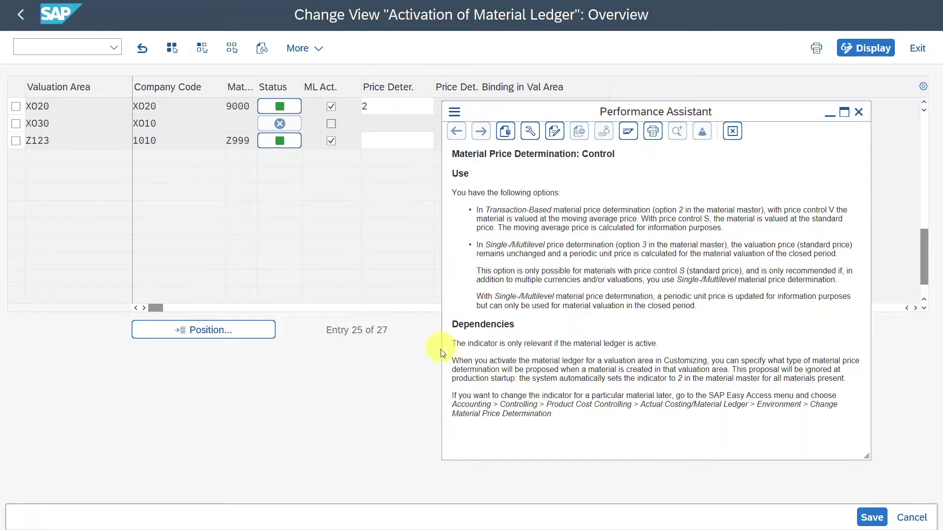
left_click_drag(451, 362, 844, 381)
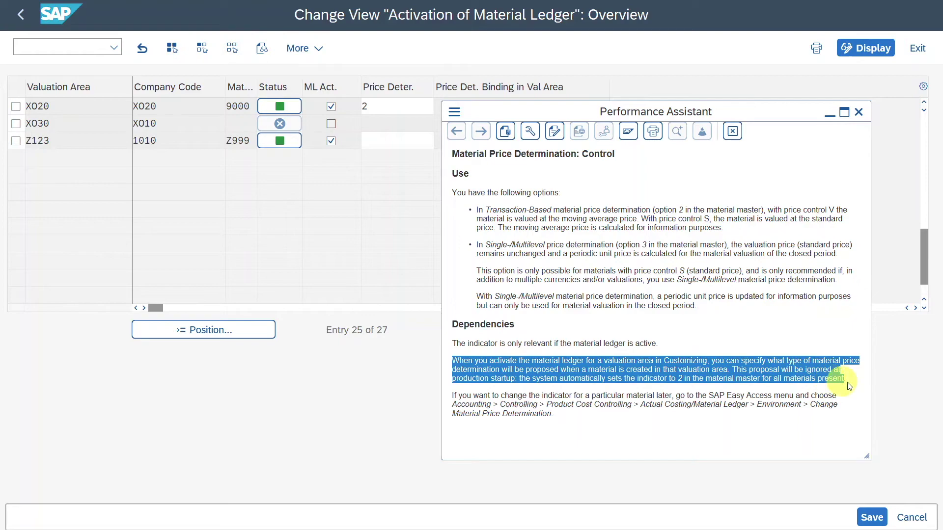
left_click(617, 361)
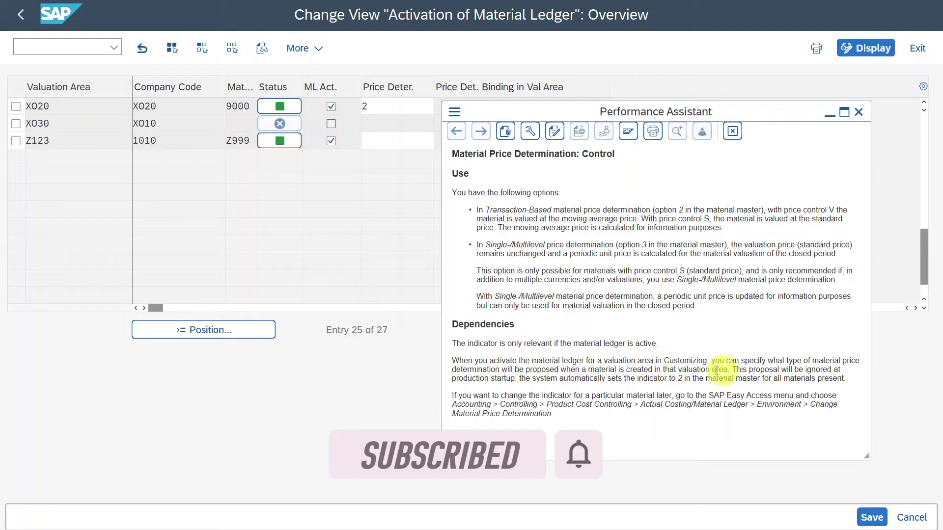
Step: Set price determination to 2 for valuation area Z123 and mark it as binding in the valuation area
left_click(422, 143)
type("2")
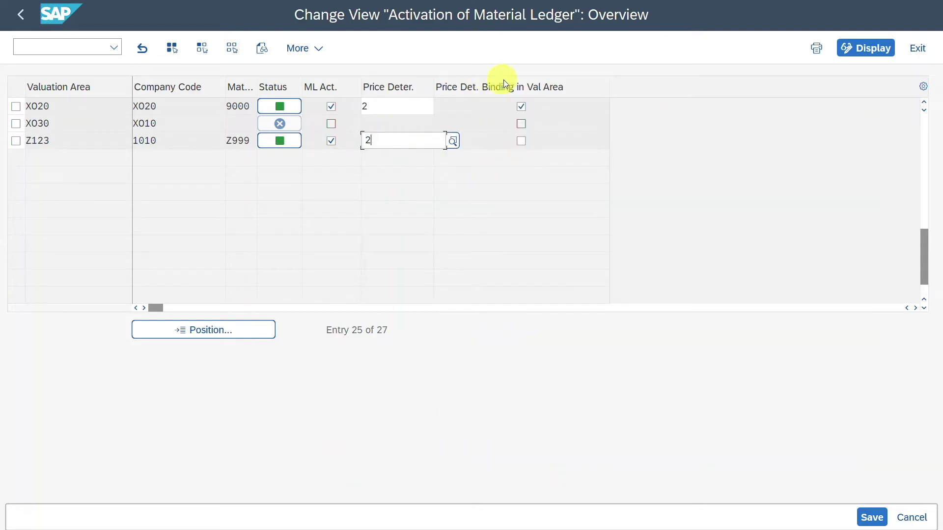
left_click(521, 199)
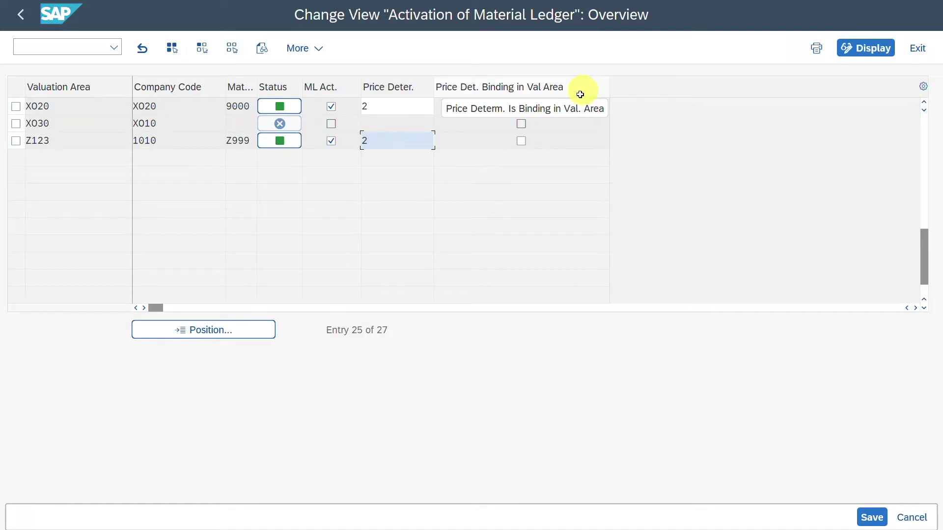
left_click(522, 141)
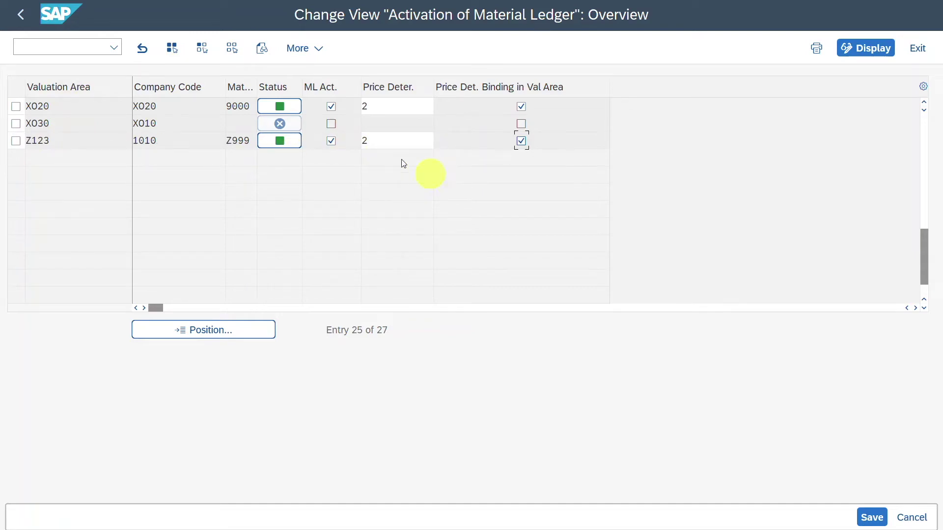
left_click(376, 143)
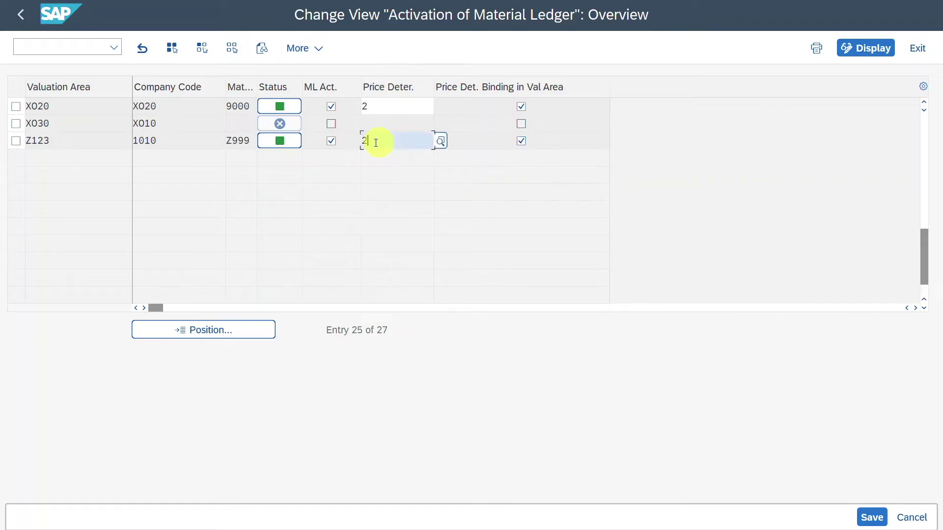
left_click(521, 141)
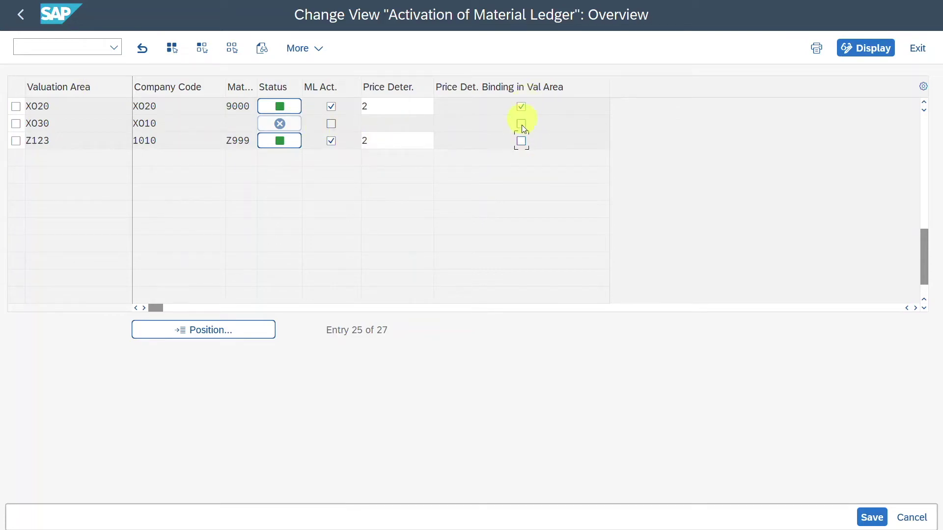
left_click(522, 141)
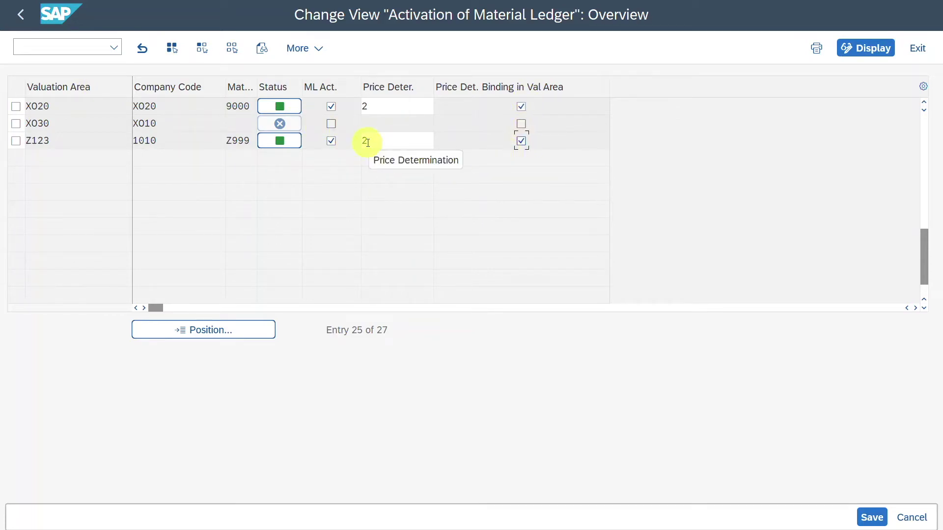
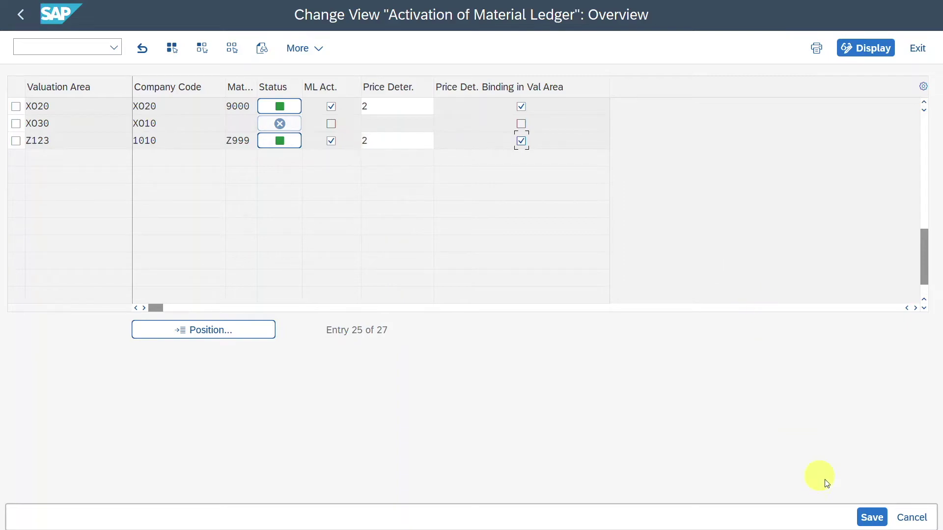
Step: Save the material ledger activation and record it in the proposed customizing request
left_click(867, 516)
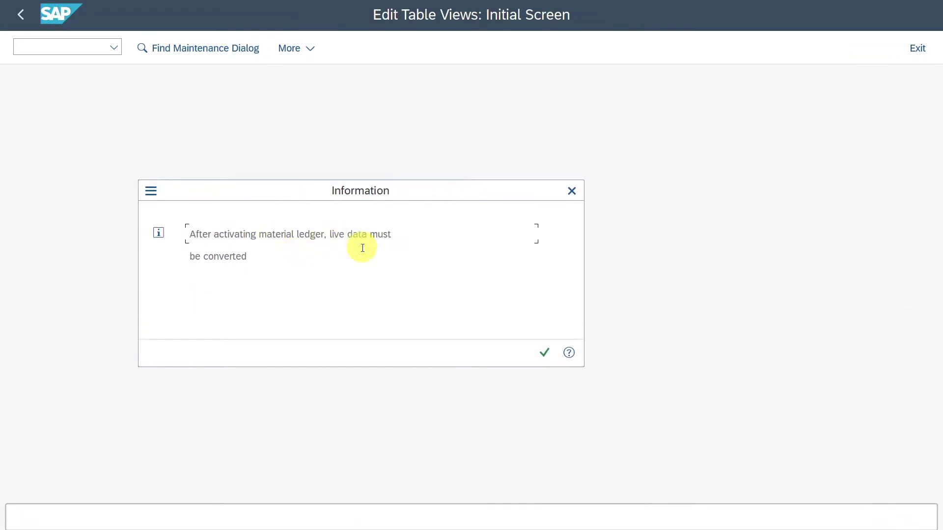
left_click(543, 354)
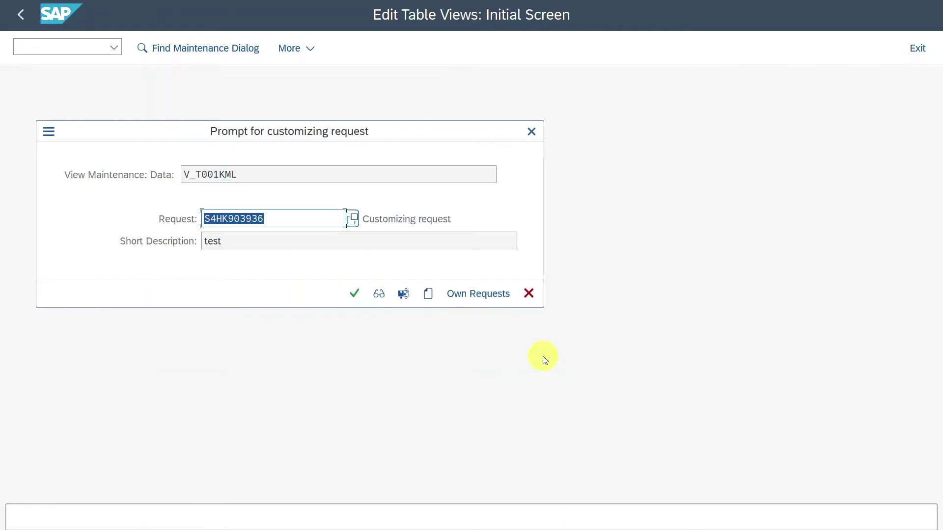
left_click(353, 293)
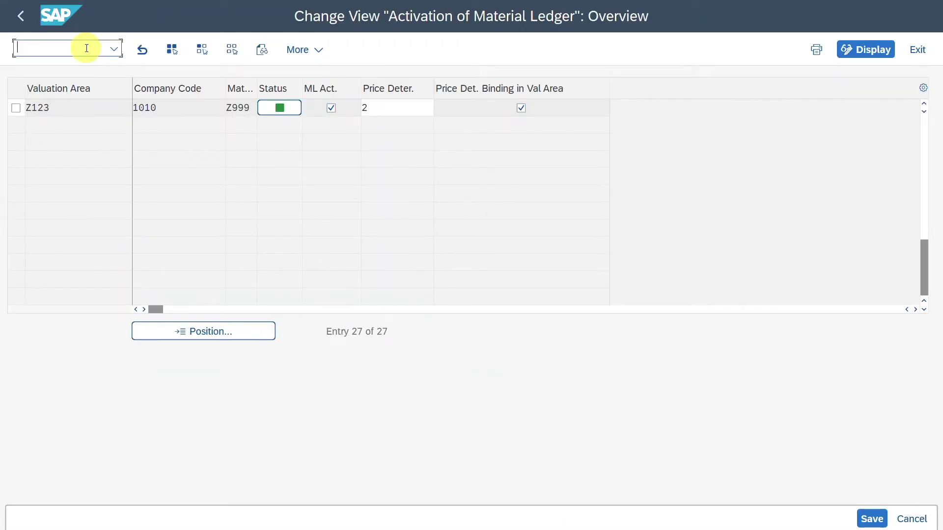
Step: Start transaction MM01 for material MZ-TG-Y300 with industry sector Mechanical engineering and material type HAWA Trading Goods
type("/NMM01")
key("Return")
key("Tab")
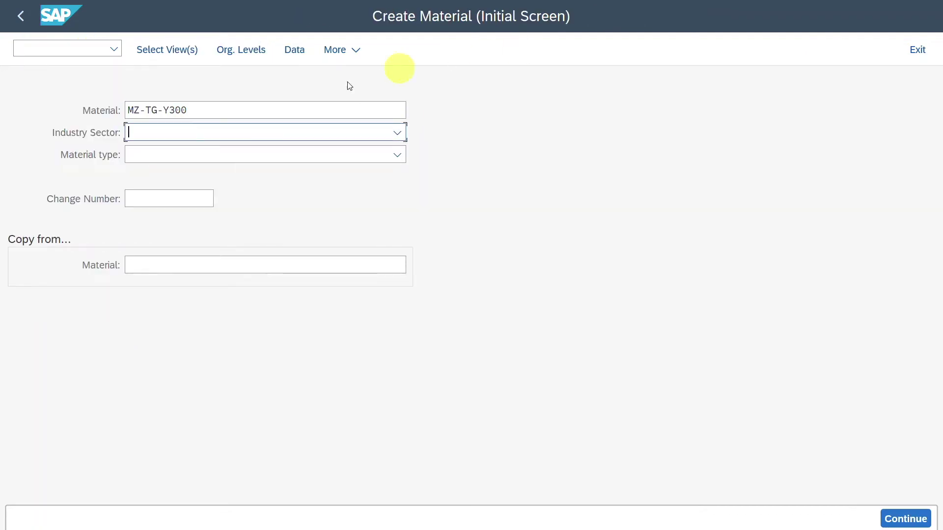
left_click(251, 137)
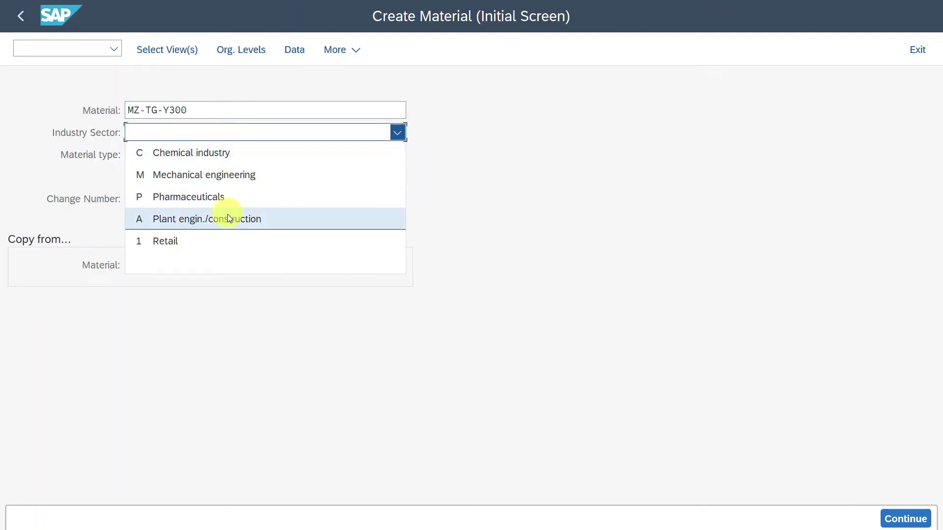
left_click(231, 175)
left_click(248, 161)
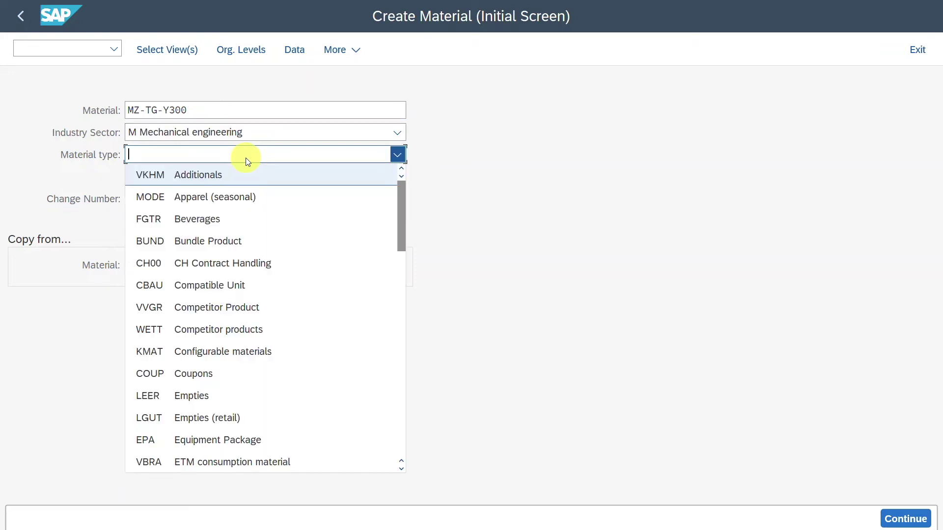
left_click(211, 393)
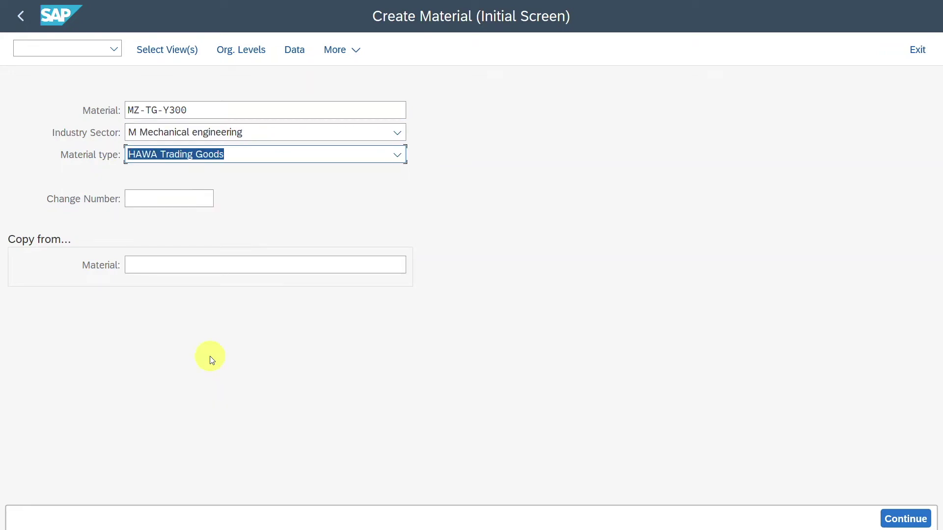
Step: Select Basic Data 1 and a plant-level view for the new material, with plant Z123 as organizational level
key("Return")
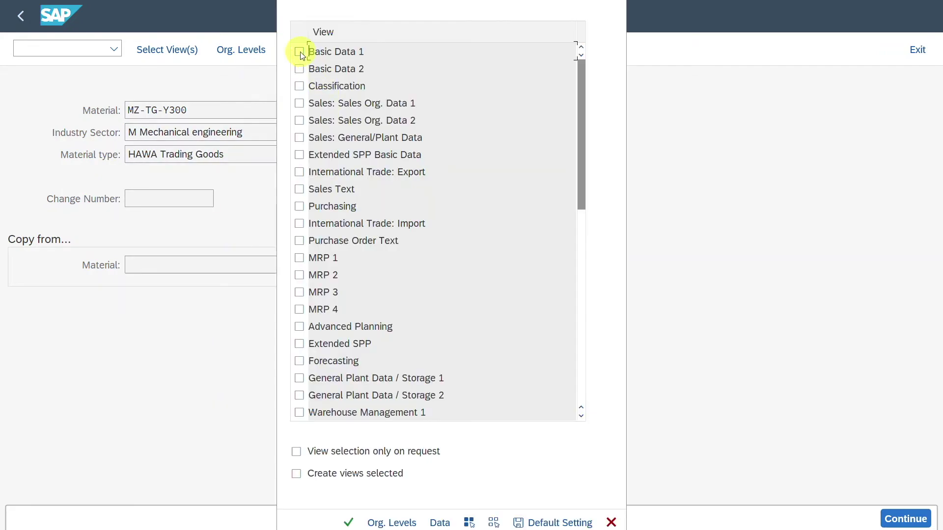
left_click(300, 52)
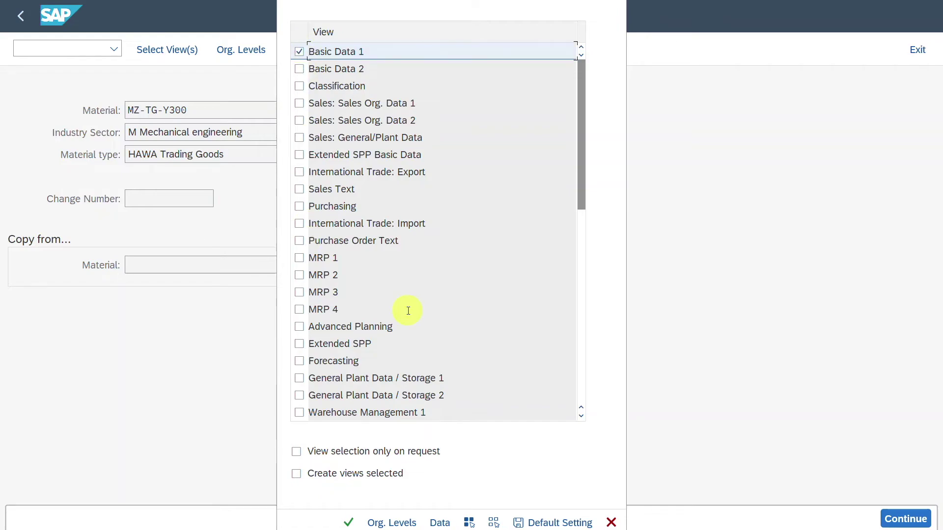
scroll(408, 310, "down", 2)
left_click(300, 361)
left_click(388, 522)
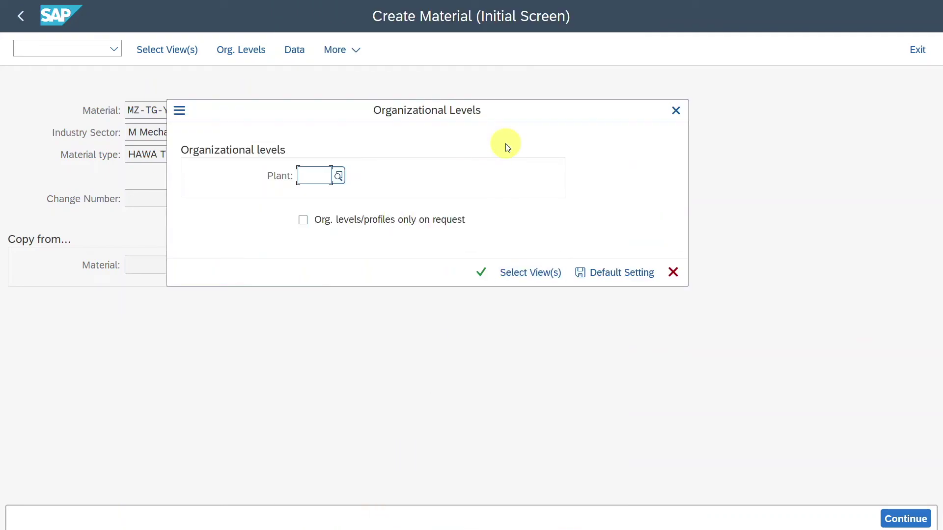
type("Z123")
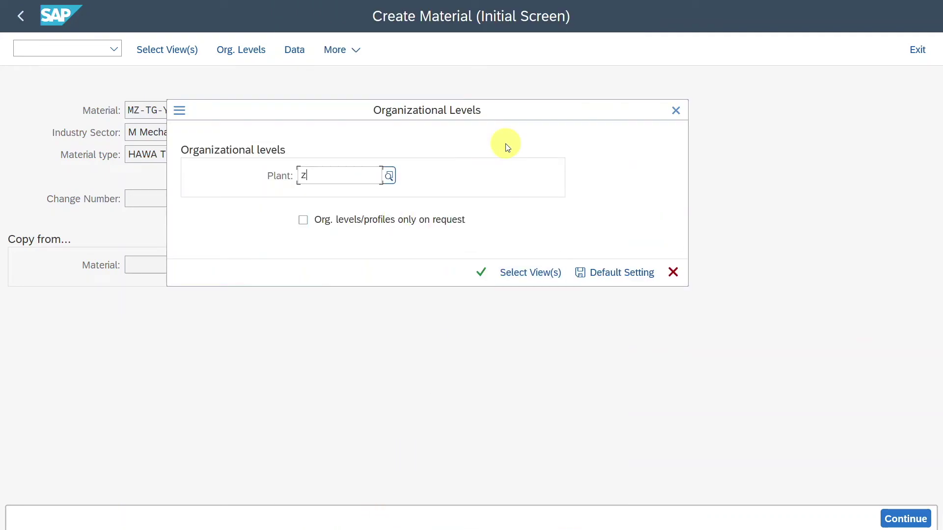
left_click(480, 273)
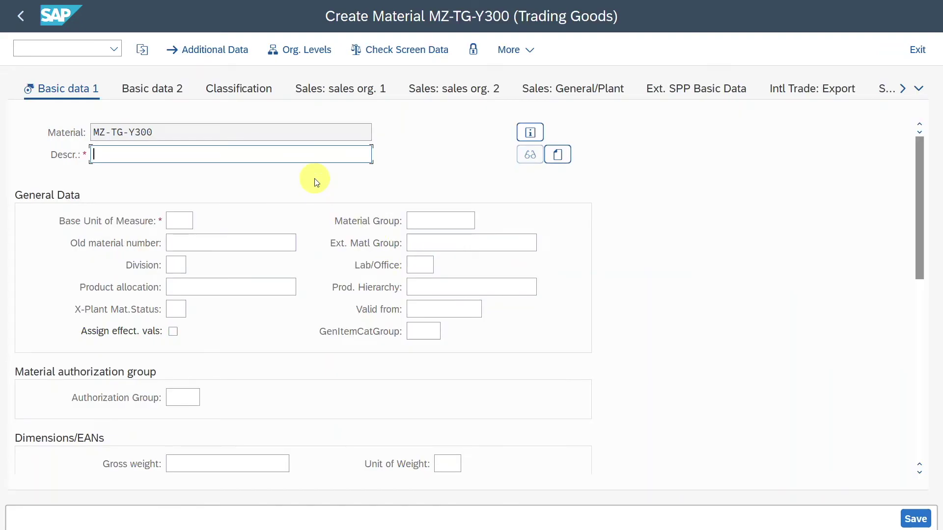
Step: Enter the material description Bike and the base unit of measure KG in the basic data
type("Bike")
key("Tab")
type("KG")
key("Tab")
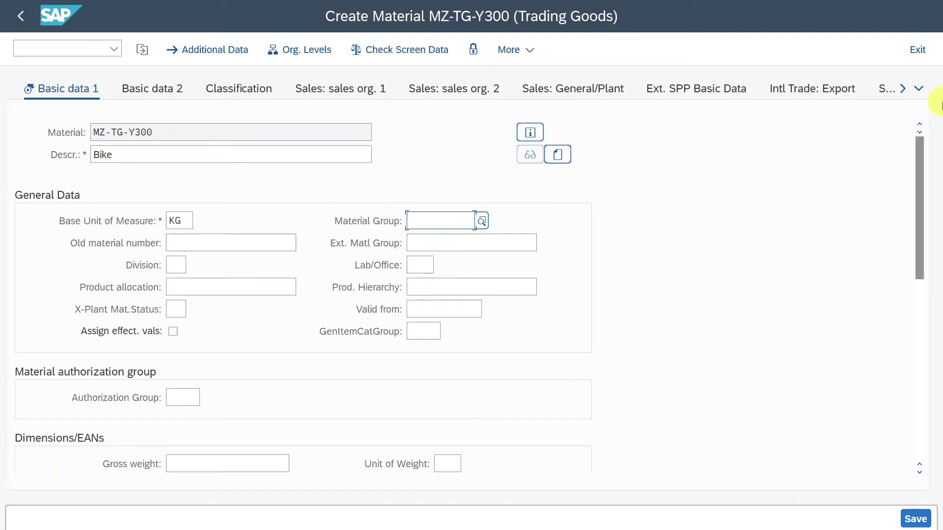
left_click(903, 89)
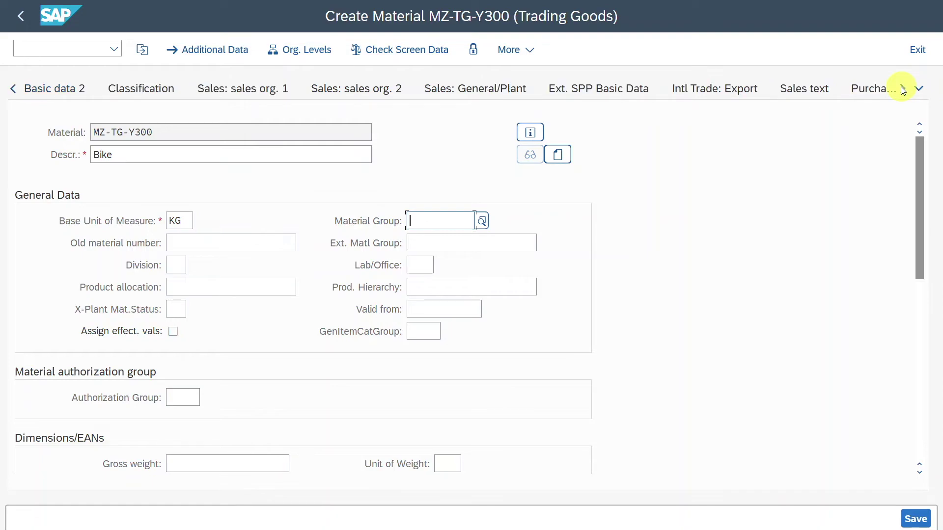
Step: Open the Accounting 1 view of the material and check its price determination and material ledger activation fields
left_click(903, 88)
left_click(232, 147)
key("Return")
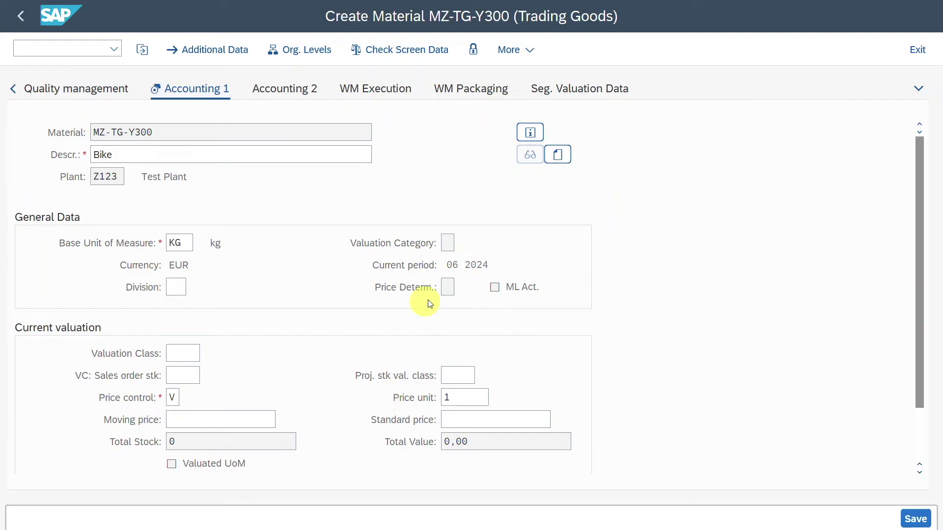
left_click(447, 286)
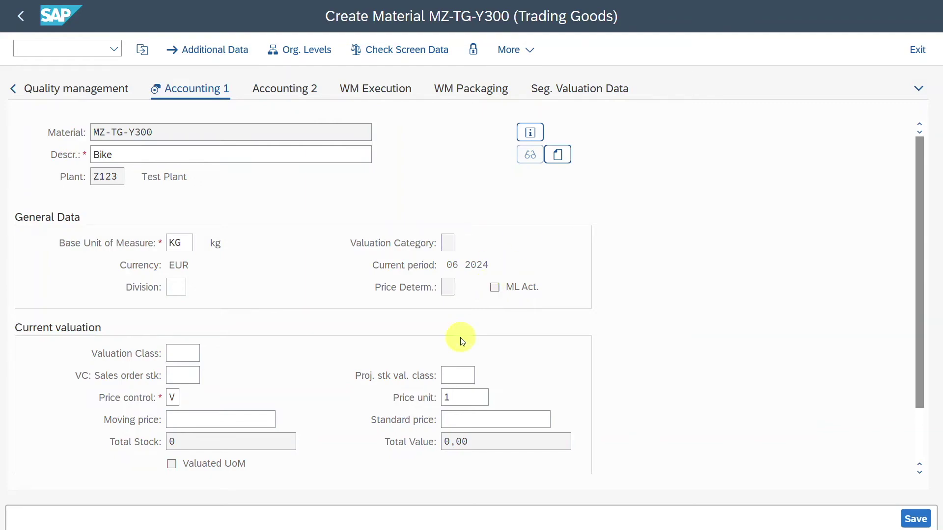
left_click(451, 288)
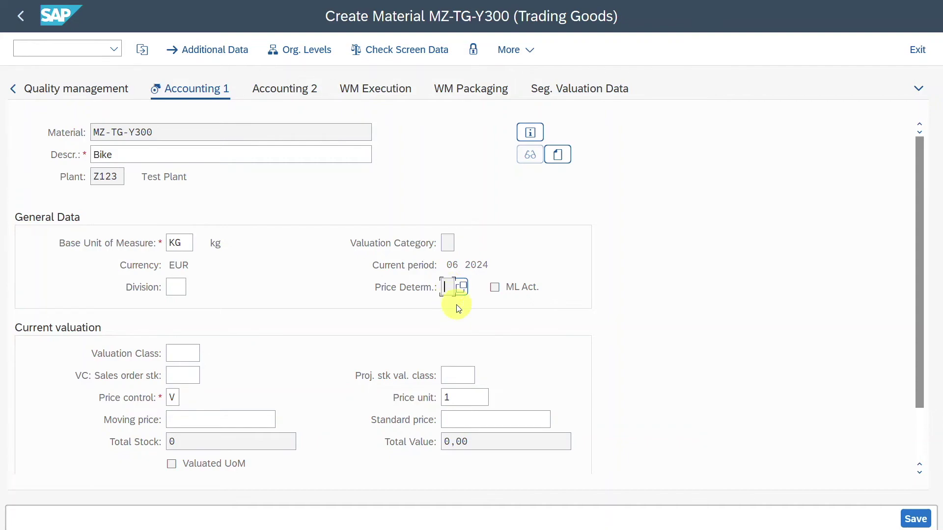
Step: Start transaction OMS2 in a new session and display quantity/value updating for material type HAWA Trading Goods
left_click(50, 50)
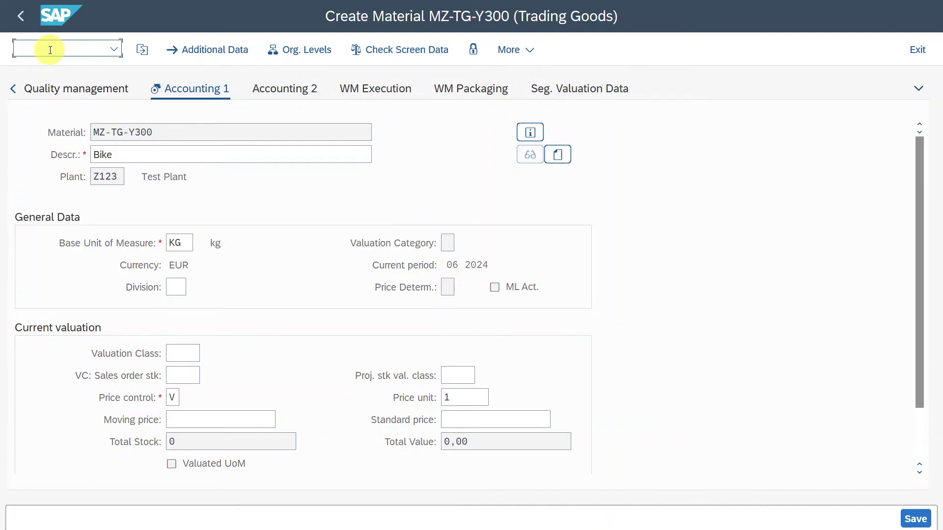
type("/ooms2")
key("Return")
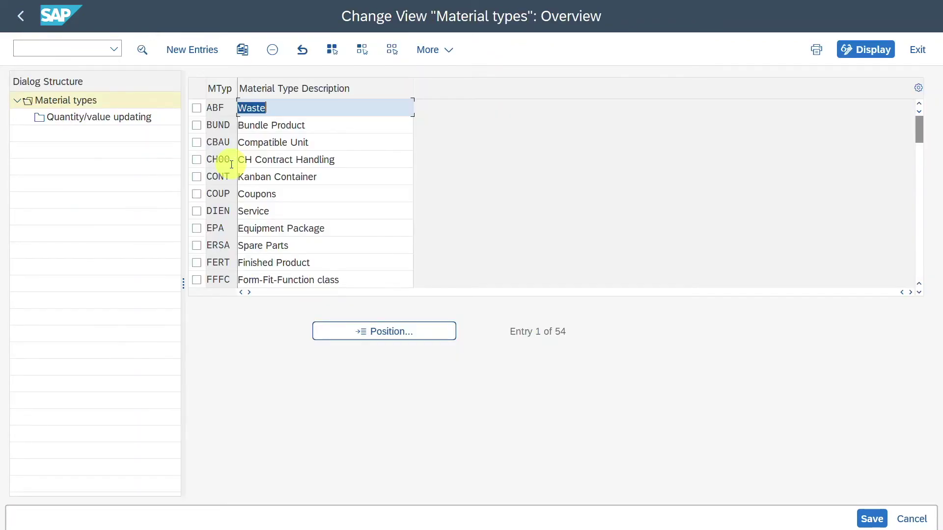
scroll(231, 164, "down", 5)
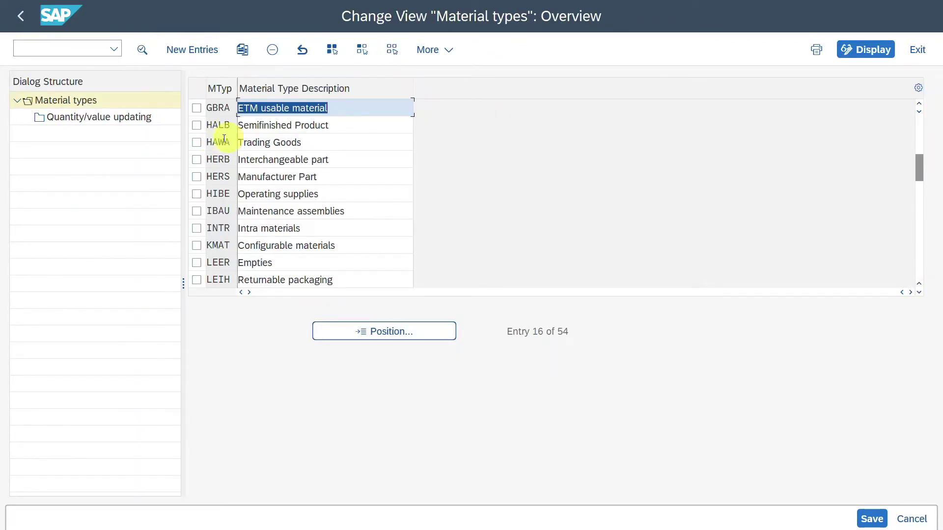
left_click(219, 142)
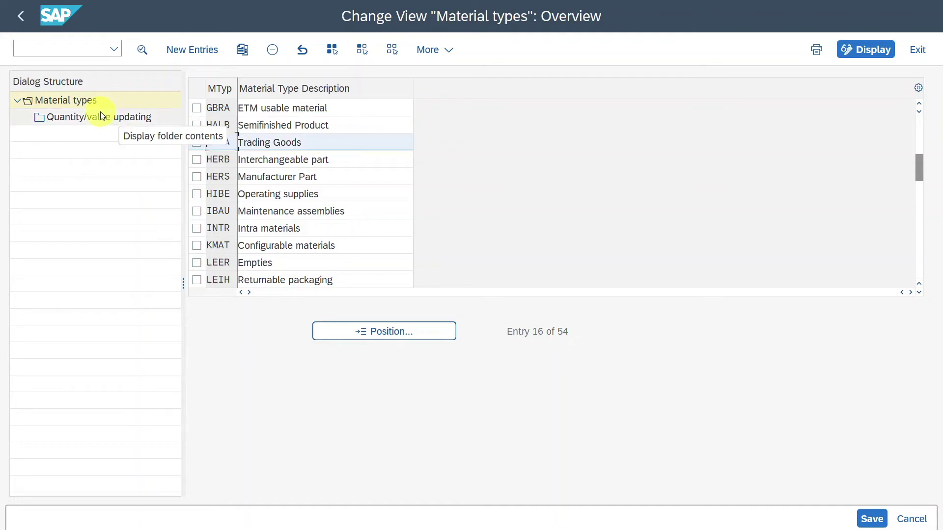
double_click(96, 119)
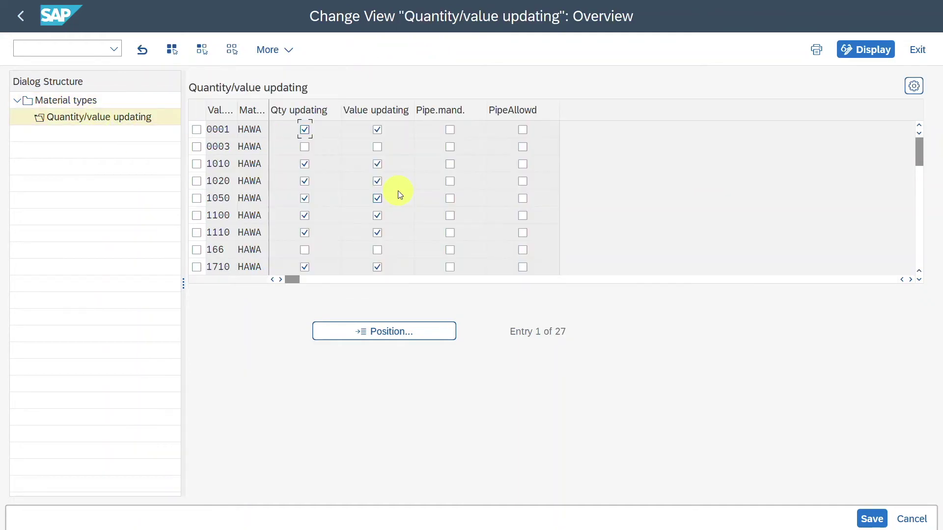
Step: Activate quantity and value updating of material type HAWA for valuation area Z123 and save
scroll(397, 191, "down", 8)
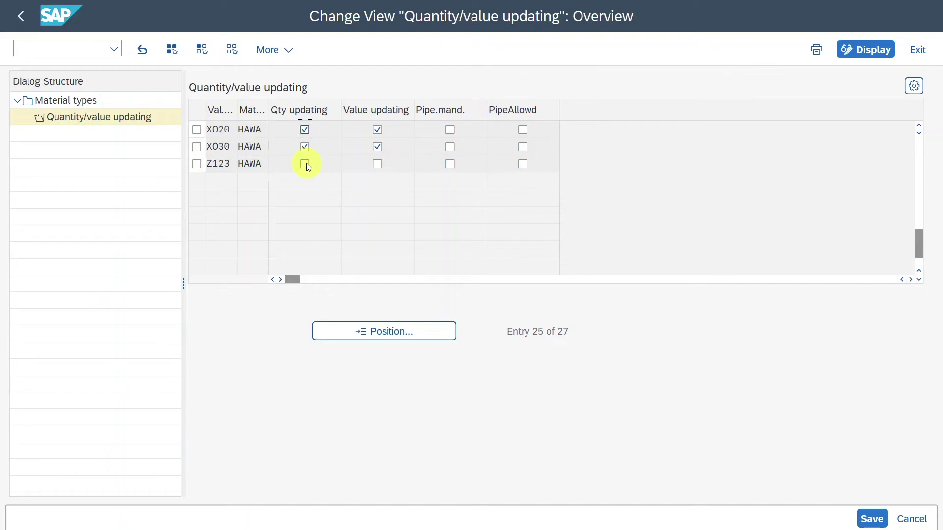
left_click(377, 164)
left_click(381, 164)
left_click(871, 519)
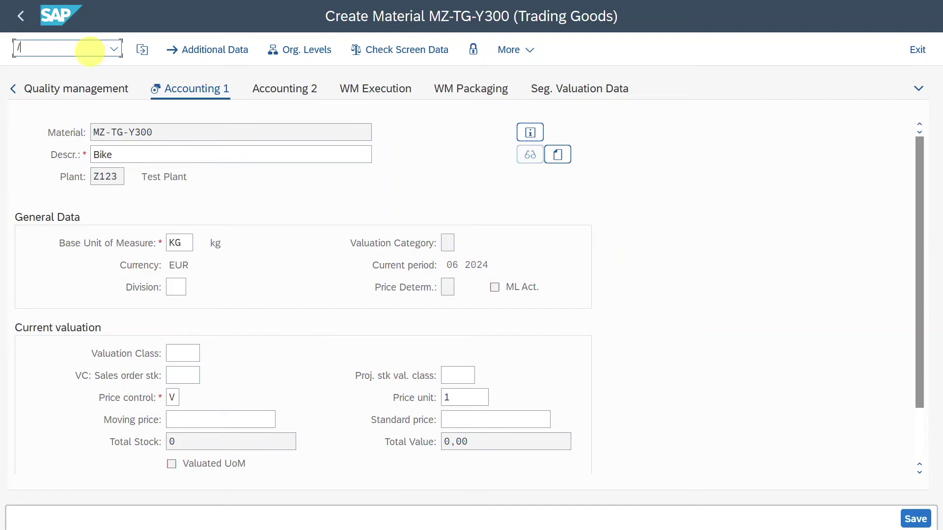
Step: Try to restart transaction MM01 for material MZ-TG-Y300 with a plant-level view and plant Z123 as organizational level
left_click(91, 50)
type("/nmm01")
key("Return")
key("Return")
left_click(296, 52)
scroll(337, 357, "down", 3)
left_click(300, 308)
key("Return")
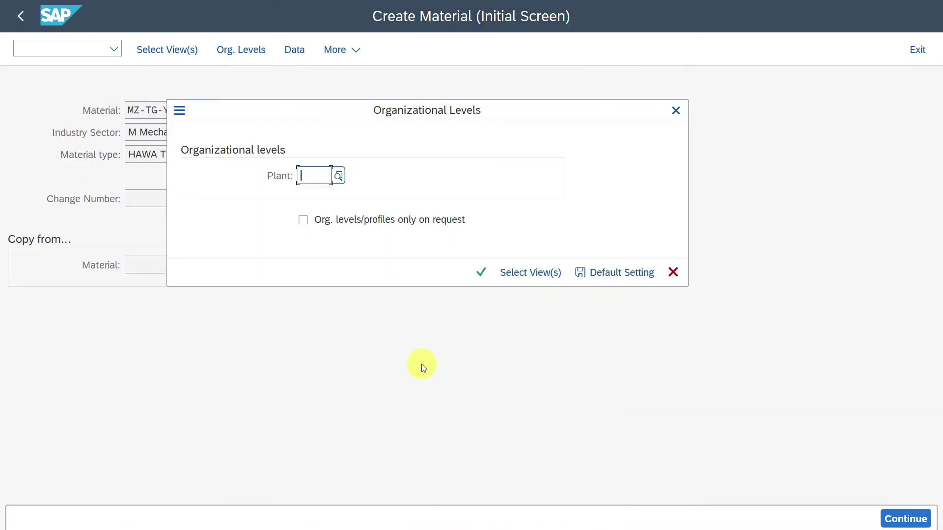
type("Z123")
key("Return")
Step: Read the long text of the material ledger error for valuation area Z123 and cancel the organizational levels entry
left_click_drag(360, 293, 417, 257)
left_click(375, 295)
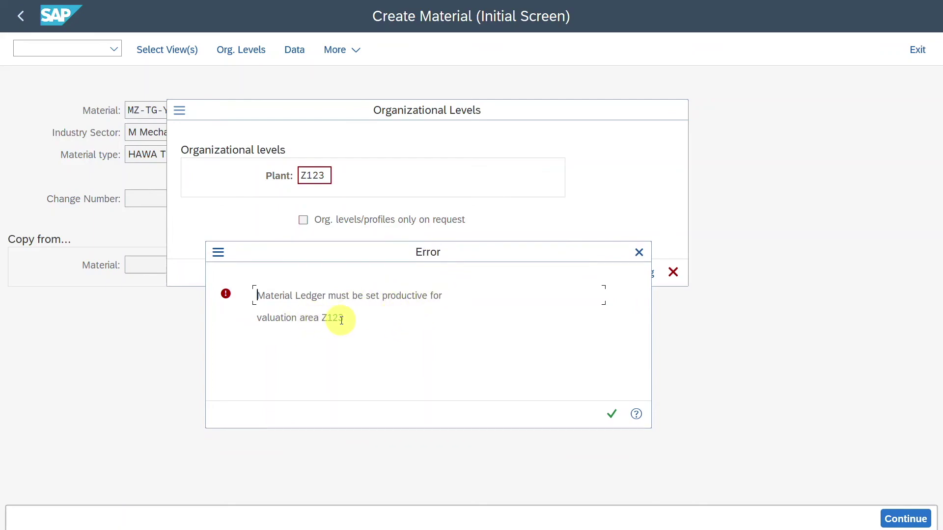
left_click(637, 414)
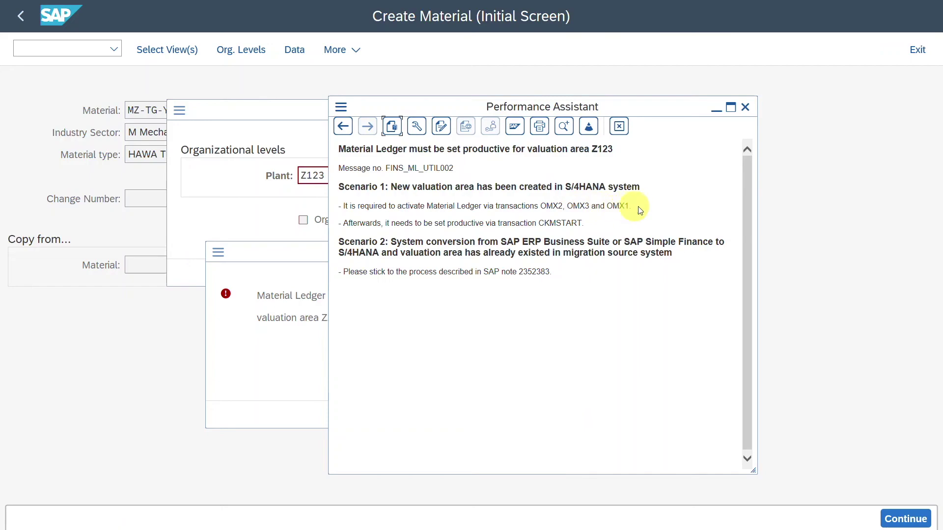
left_click(342, 107)
left_click(342, 107)
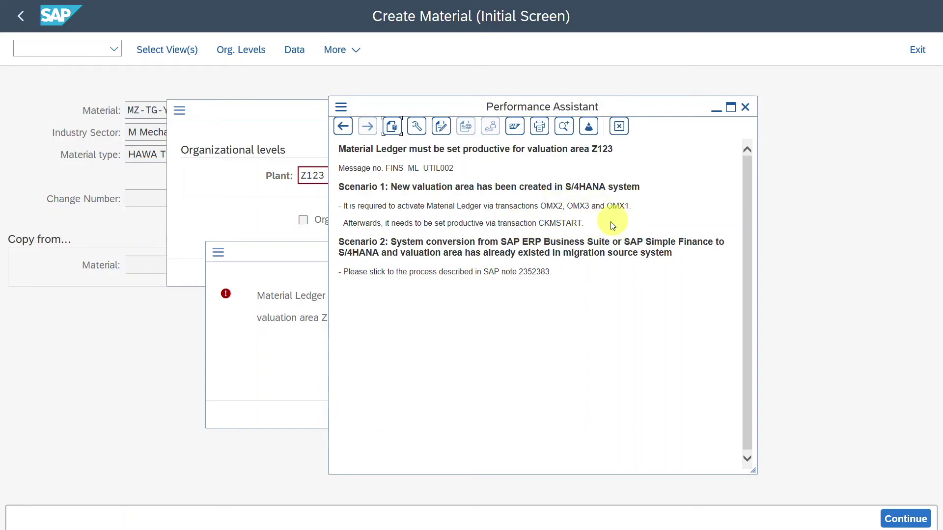
key("Escape")
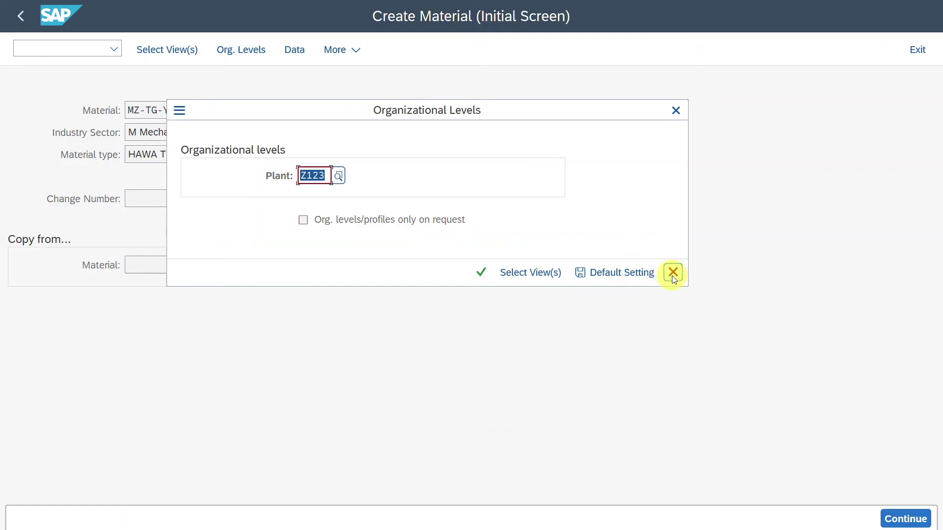
left_click(673, 110)
Step: Start transaction OMX2 in a new session and check the currency types of material ledger type Z999
left_click(73, 50)
type("/nomx2")
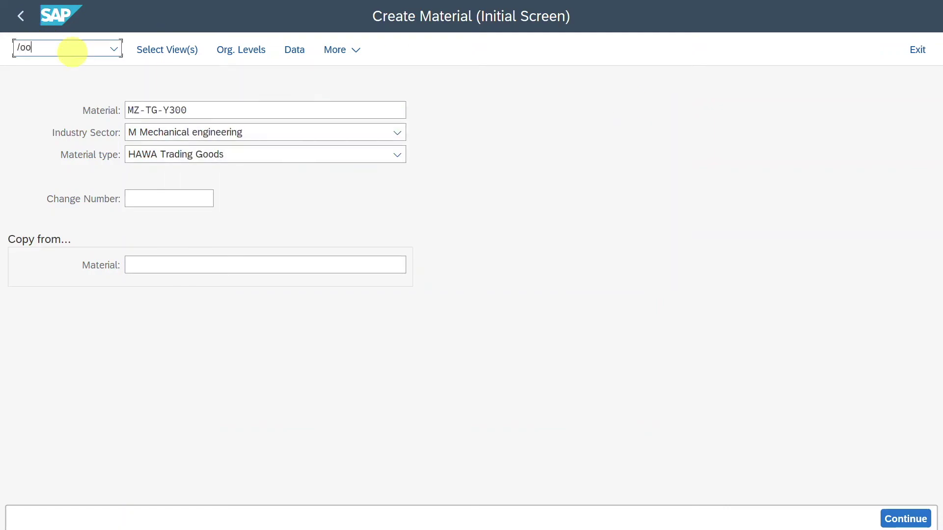
key("Return")
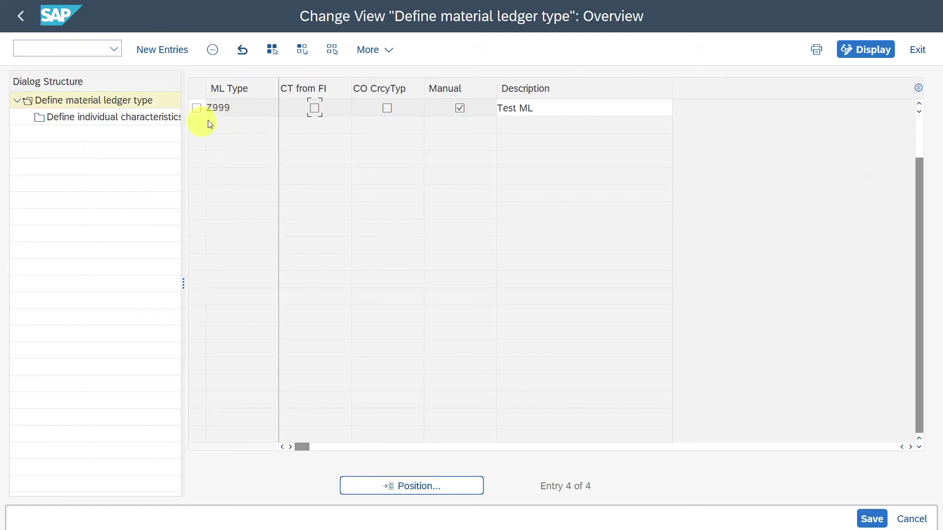
left_click(196, 107)
double_click(149, 116)
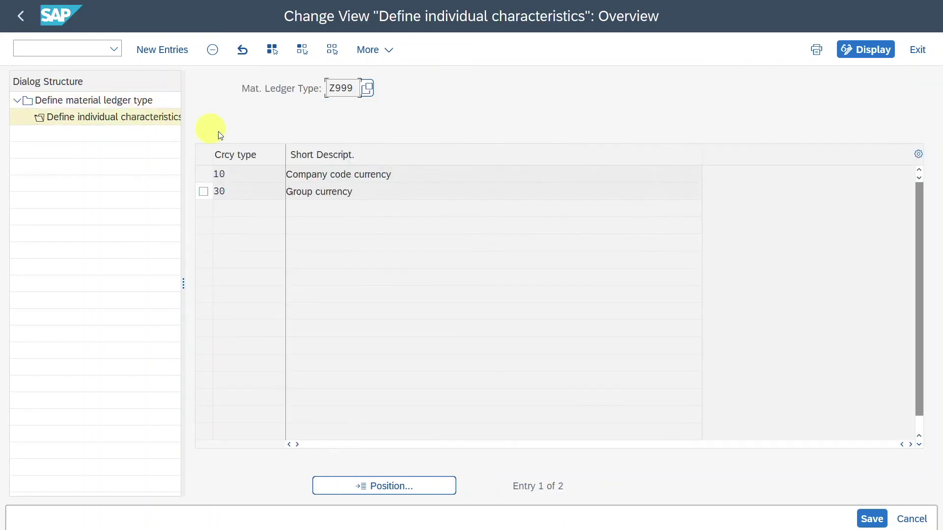
Step: Check the material ledger type assignment and status of valuation area Z123 in transaction OMX3
left_click(28, 51)
type("/nomx3")
key("Return")
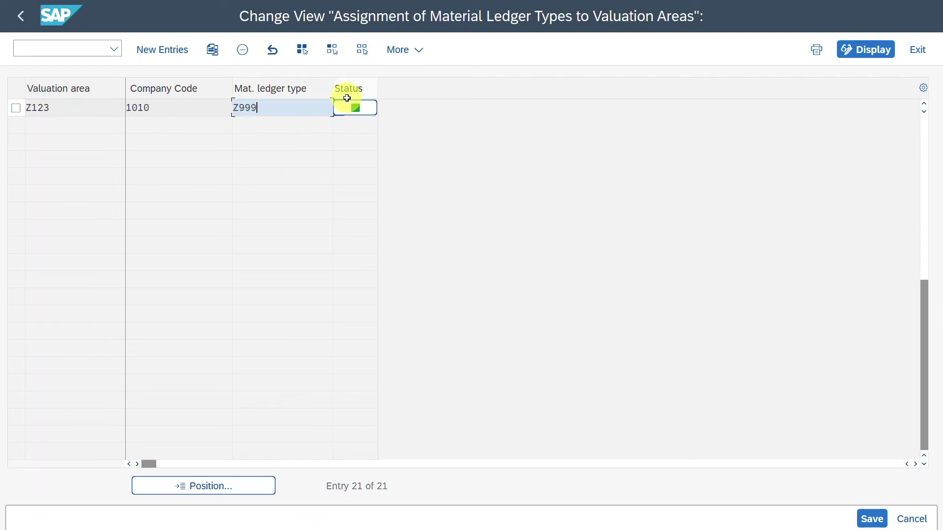
mouse_move(355, 106)
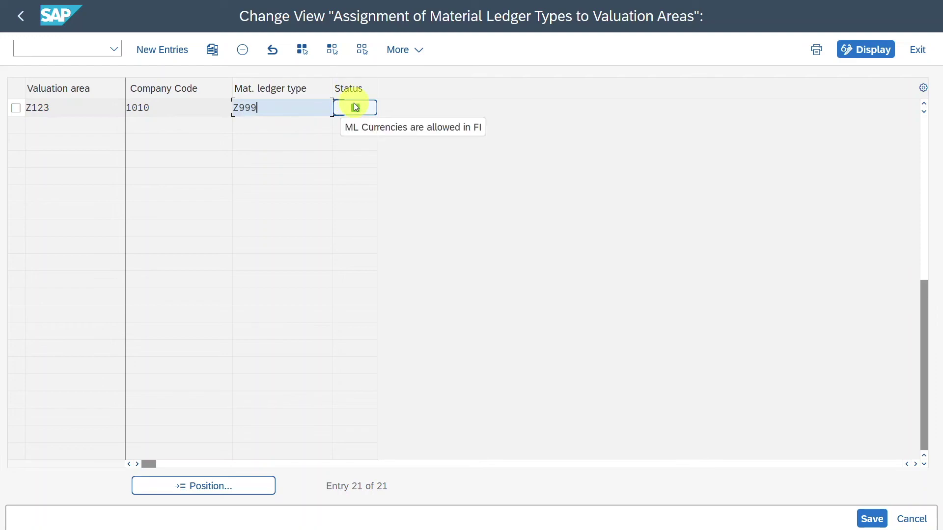
Step: Check the material ledger activation, status and price determination of valuation area Z123 in transaction OMX1
left_click(80, 49)
type("/nomx1")
key("Return")
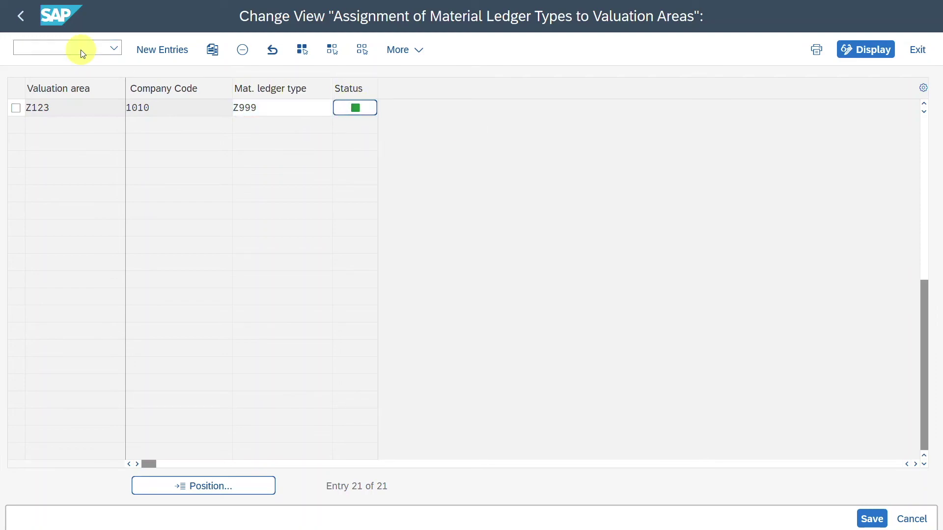
left_click(412, 104)
mouse_move(284, 108)
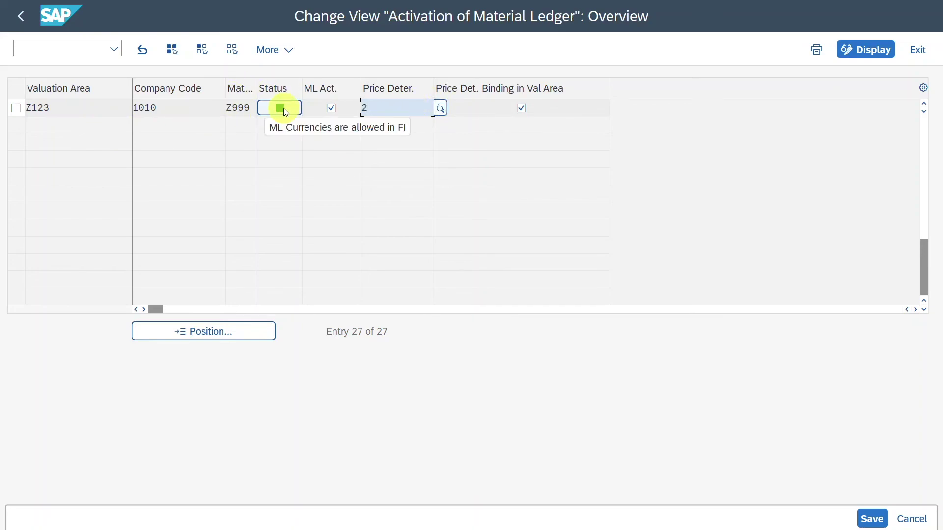
Step: Start transaction CKMSTART and enter plant Z123 for the material ledger production startup
left_click(76, 49)
type("/N")
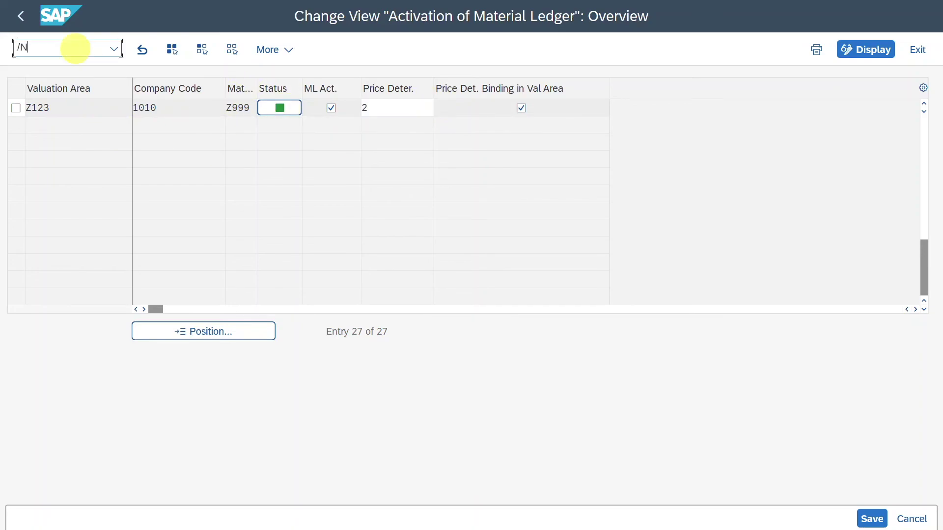
type("CKMSTART")
key("Return")
type("Z12")
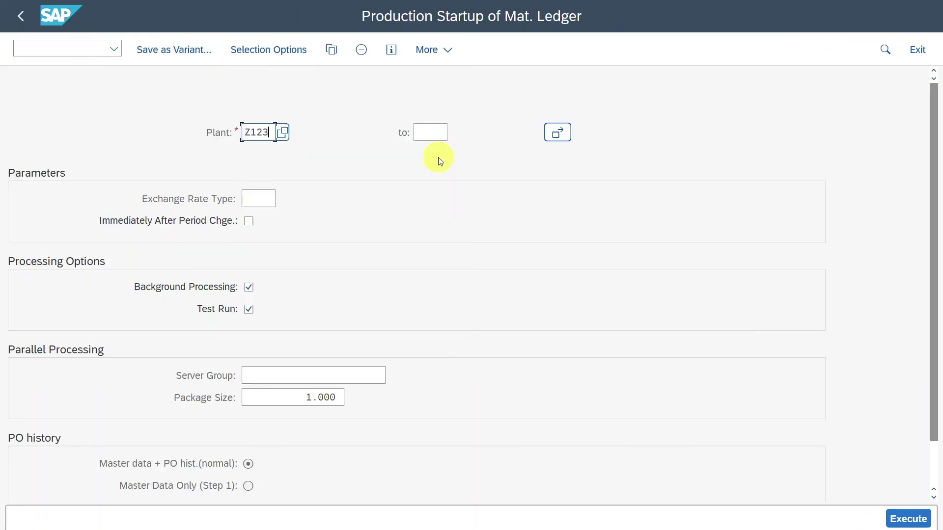
type("3")
Step: Execute the production startup as a background test run with immediate start and the default print parameters
left_click(909, 519)
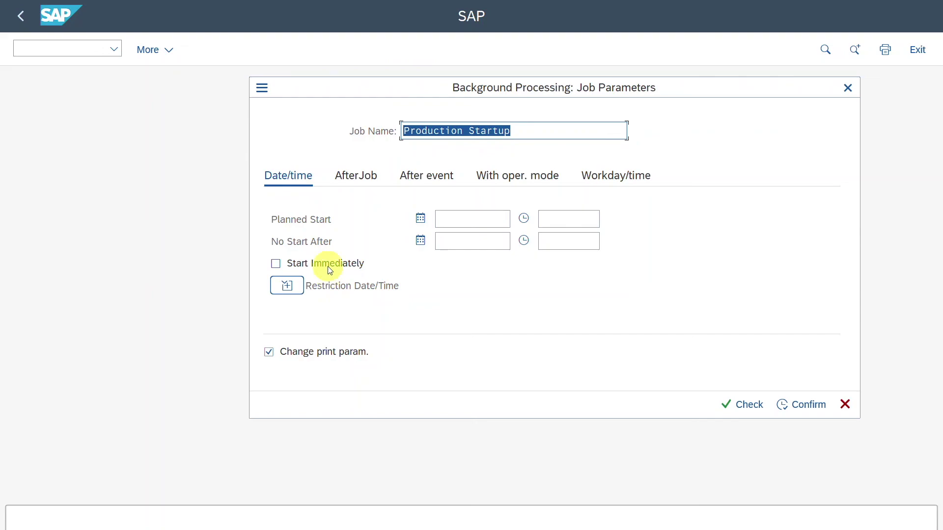
left_click(328, 270)
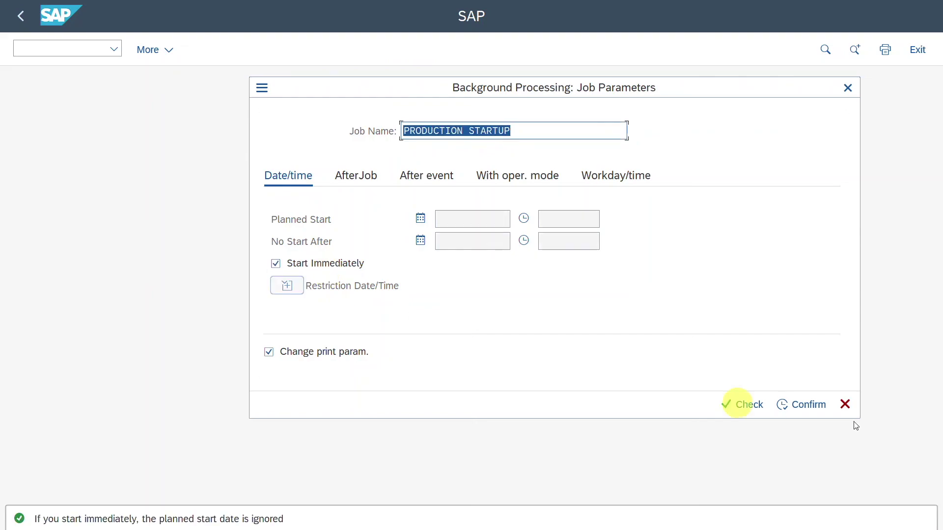
left_click(802, 404)
left_click(421, 403)
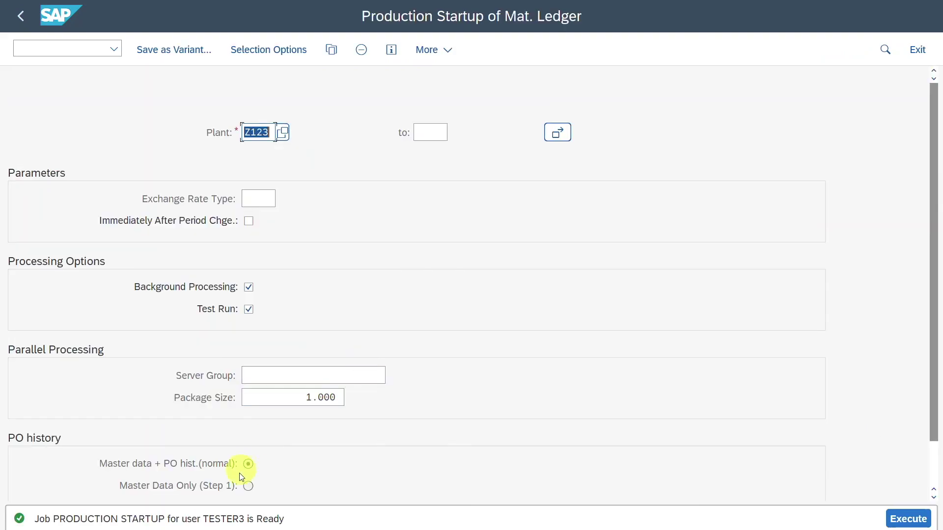
Step: List the background jobs in transaction SM37 in a new session and review the job log of PRODUCTION STARTUP
left_click(48, 49)
type("/OSM37")
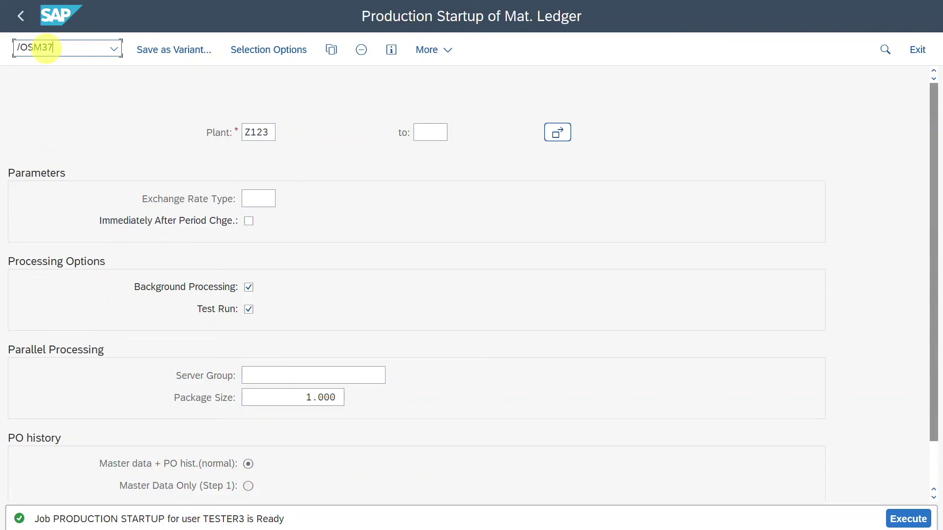
key("Return")
left_click(909, 518)
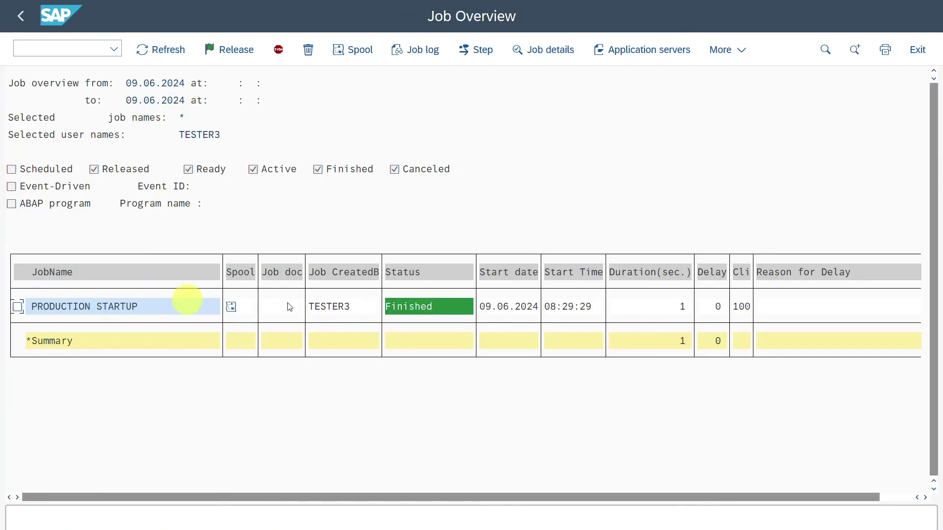
left_click(18, 307)
key("ctrl+shift+F7")
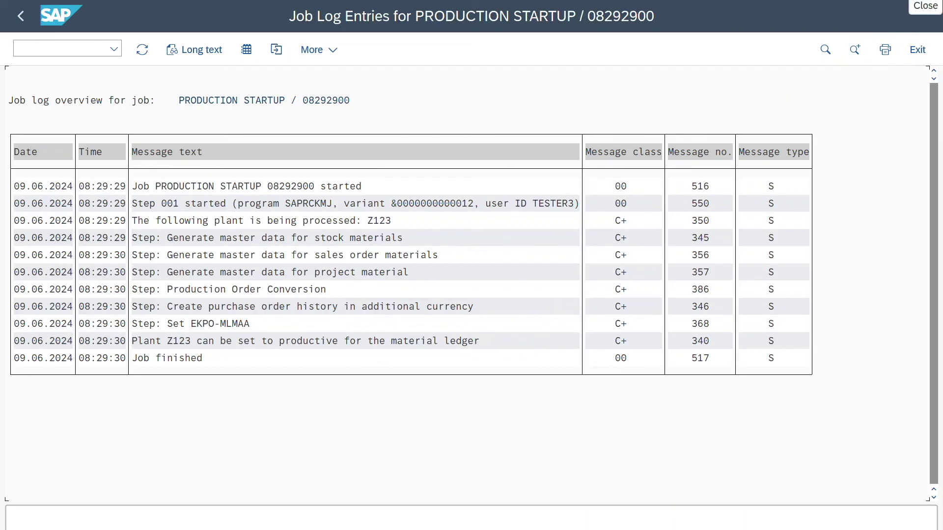
left_click(931, 4)
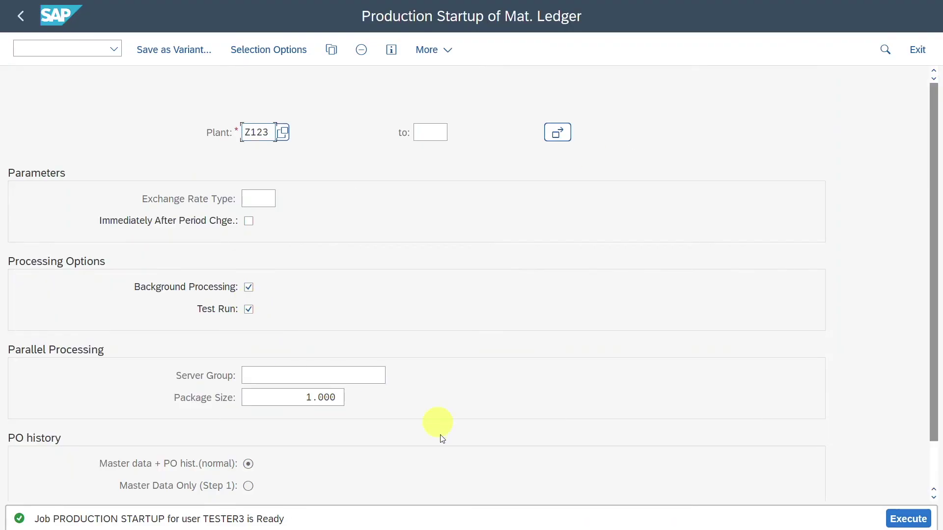
Step: Turn off Test Run and execute the production startup for plant Z123 as an immediate background job with default print parameters
left_click(249, 310)
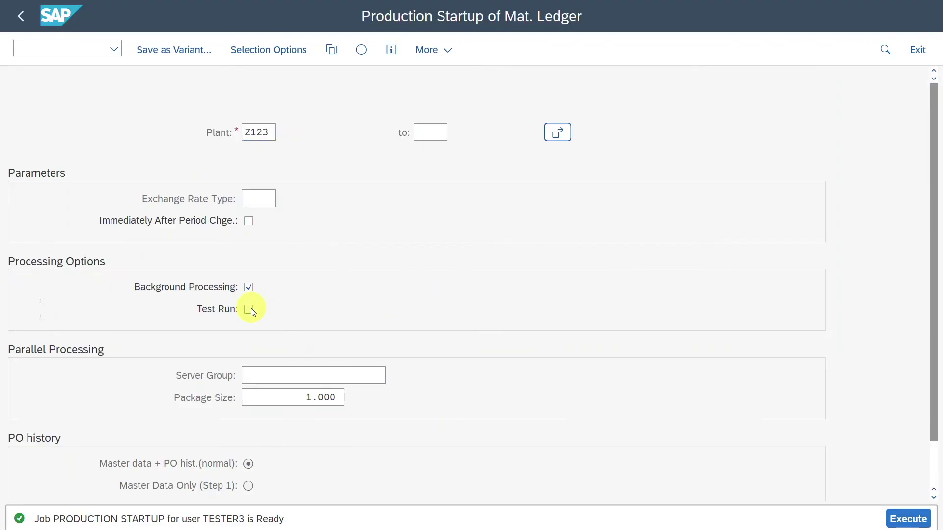
left_click(901, 513)
left_click(276, 264)
left_click(800, 406)
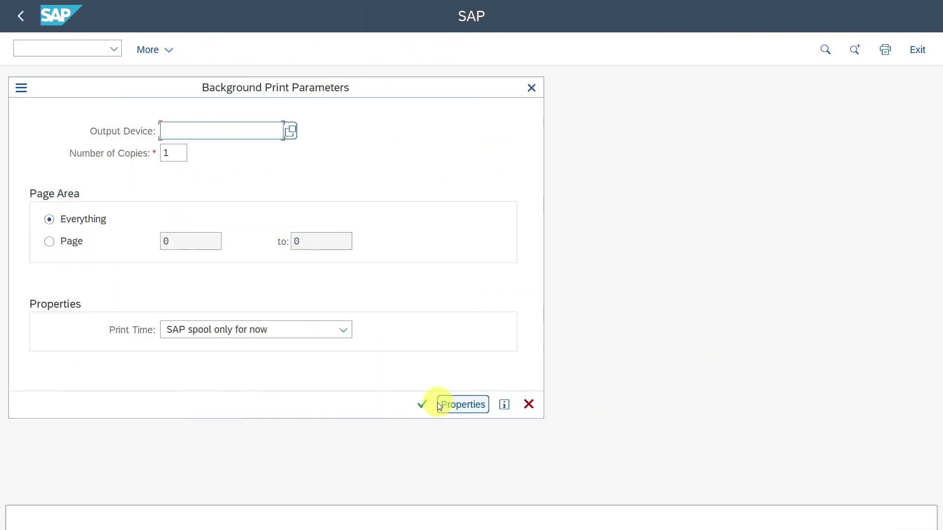
left_click(421, 402)
Step: Check the status of the productive PRODUCTION STARTUP job in transaction SM37 in a new session
left_click(91, 51)
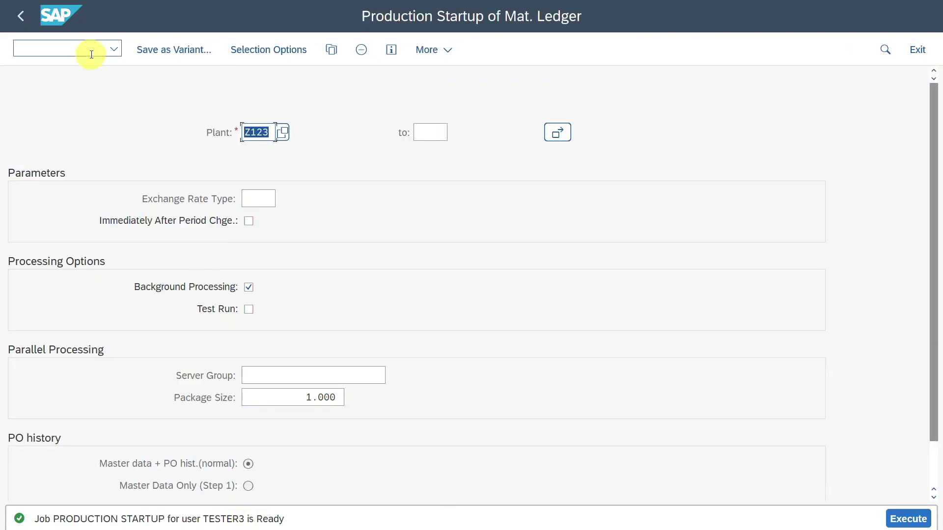
type("/OSM37")
key("Return")
left_click(908, 518)
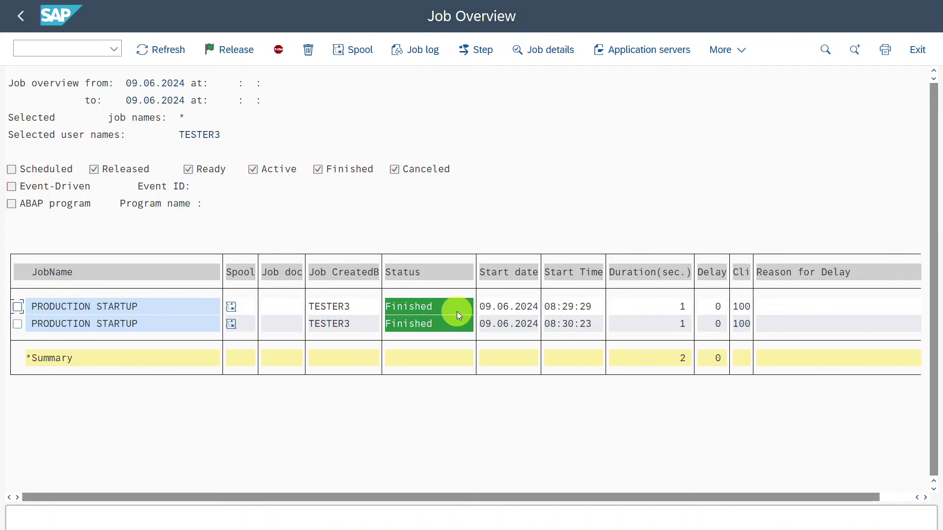
Step: Review the job log of the second PRODUCTION STARTUP job and close that session
left_click(17, 324)
left_click(419, 51)
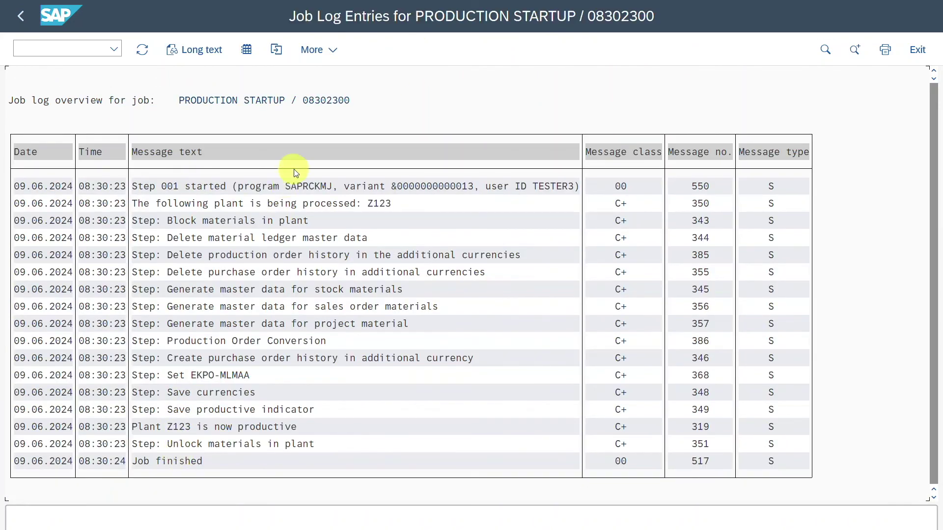
left_click(924, 1)
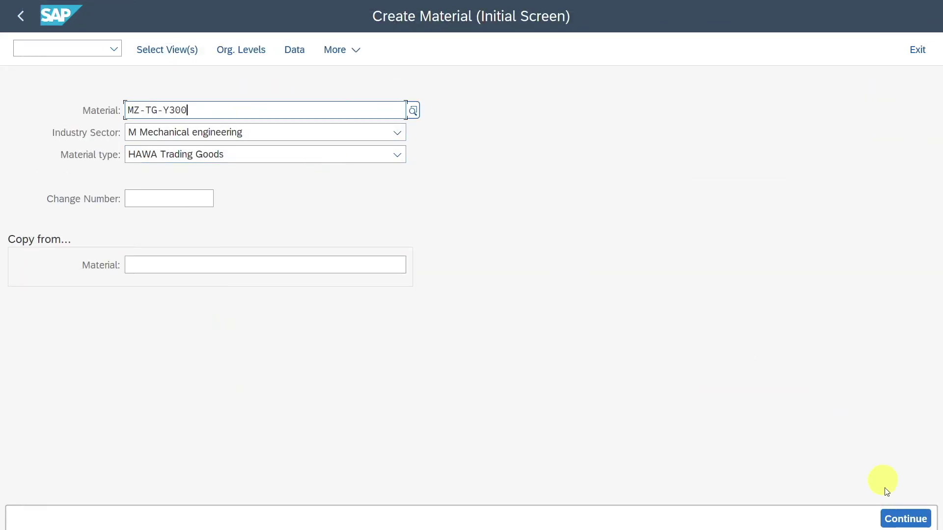
Step: Start creating material MZ-TG-Y300 with the Basic Data 1 and Accounting 1 views for plant Z123
left_click(902, 519)
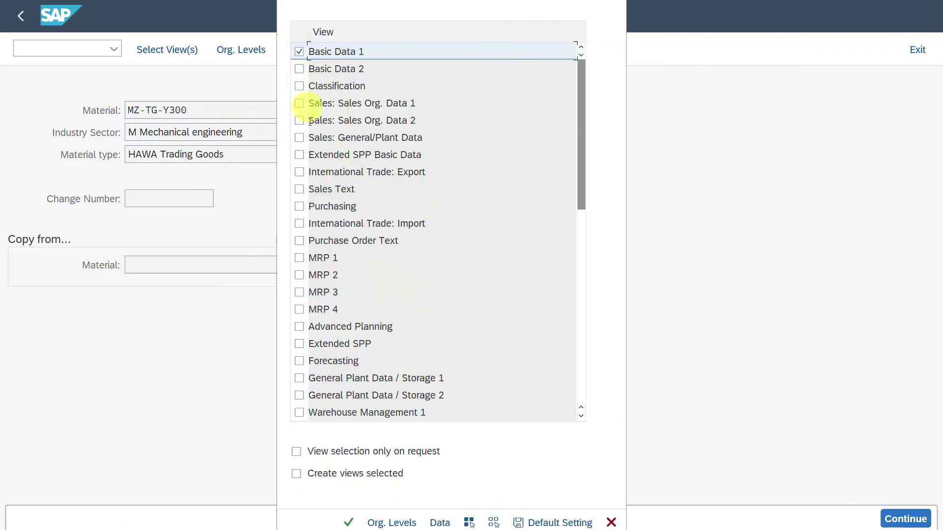
scroll(344, 245, "down", 3)
left_click(299, 308)
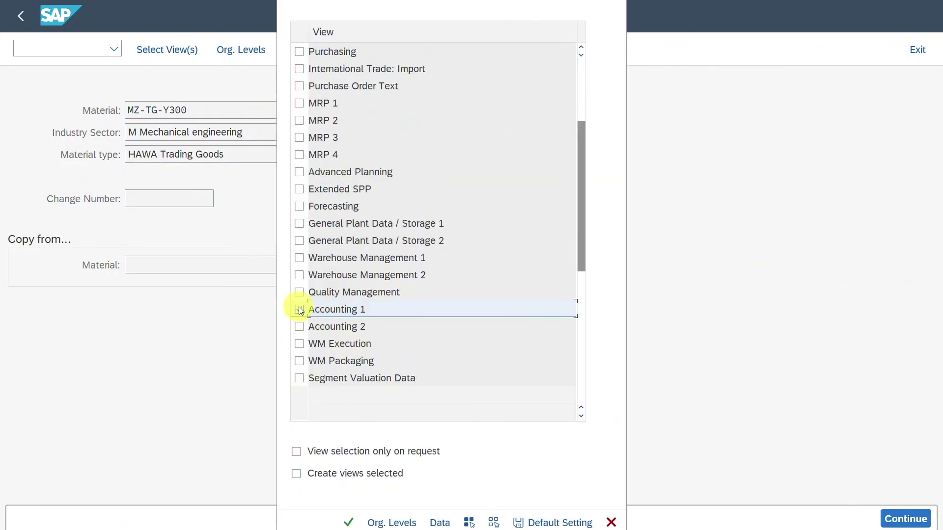
left_click(350, 523)
type("Z123")
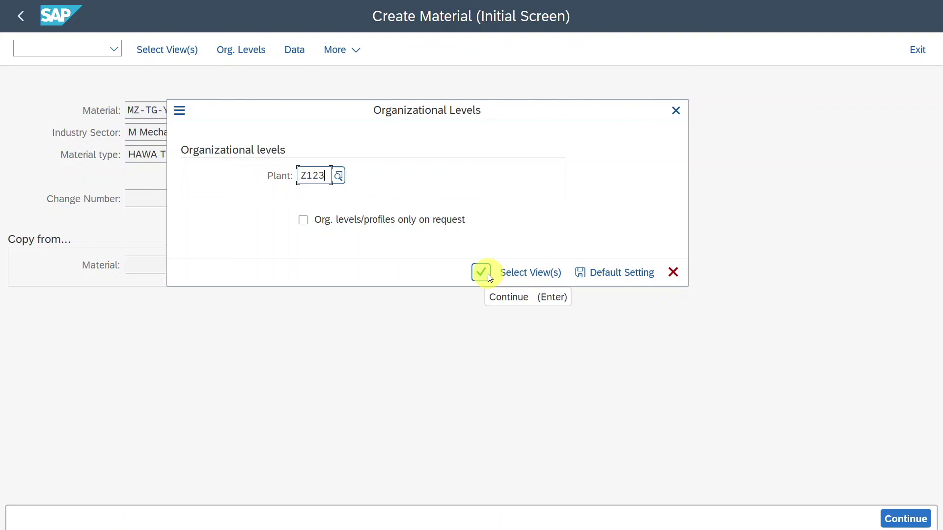
left_click(488, 273)
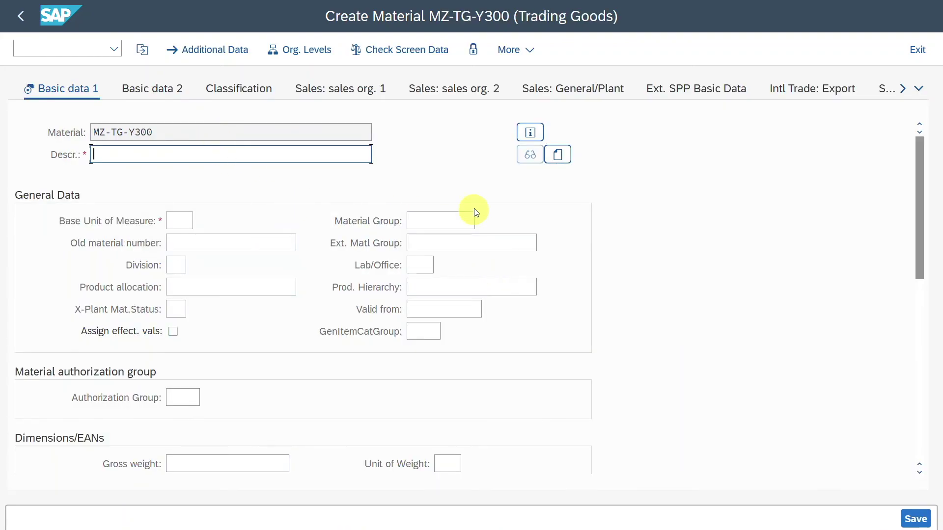
Step: Enter the description Bike and base unit of measure KG in the basic data, and continue to the Accounting 1 view
type("B")
left_click(177, 177)
left_click(182, 218)
left_click(185, 238)
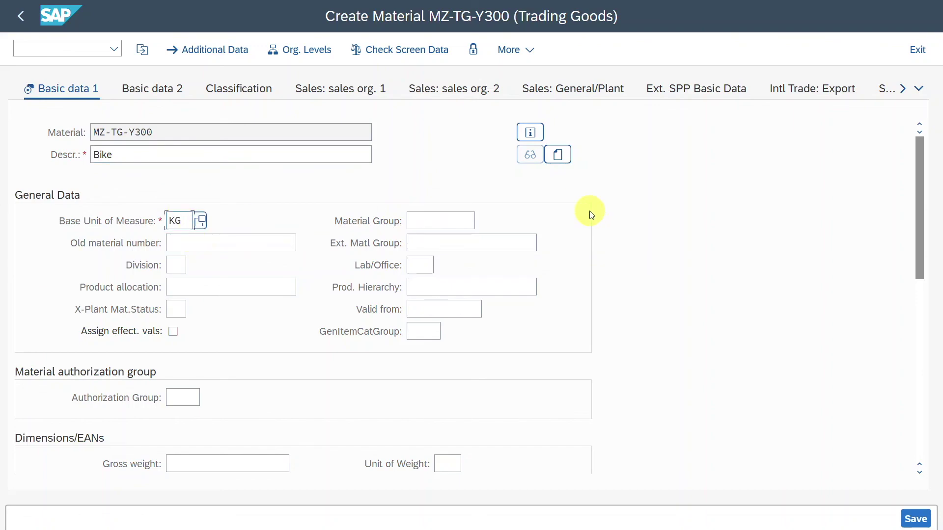
key("Return")
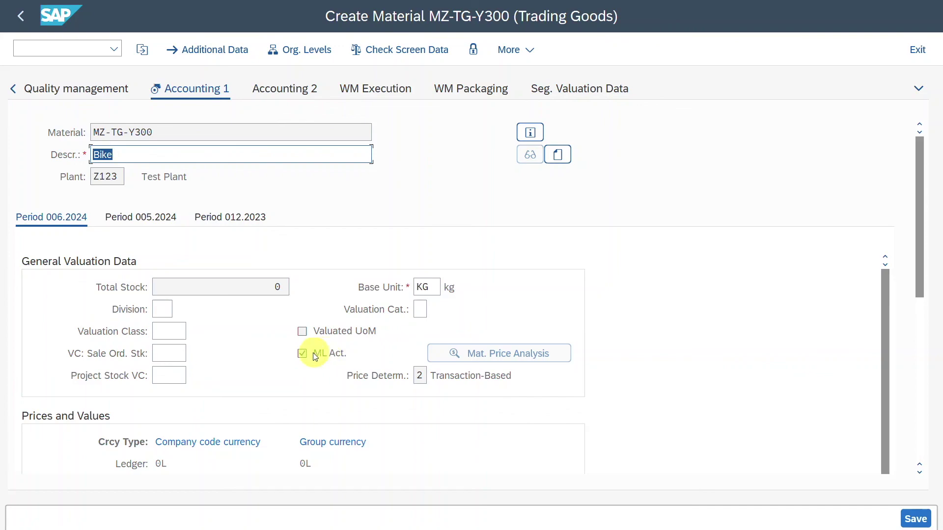
Step: Examine the price determination, valuation class and standard price fields in Accounting 1, and open the possible entries for Price Control
left_click(421, 377)
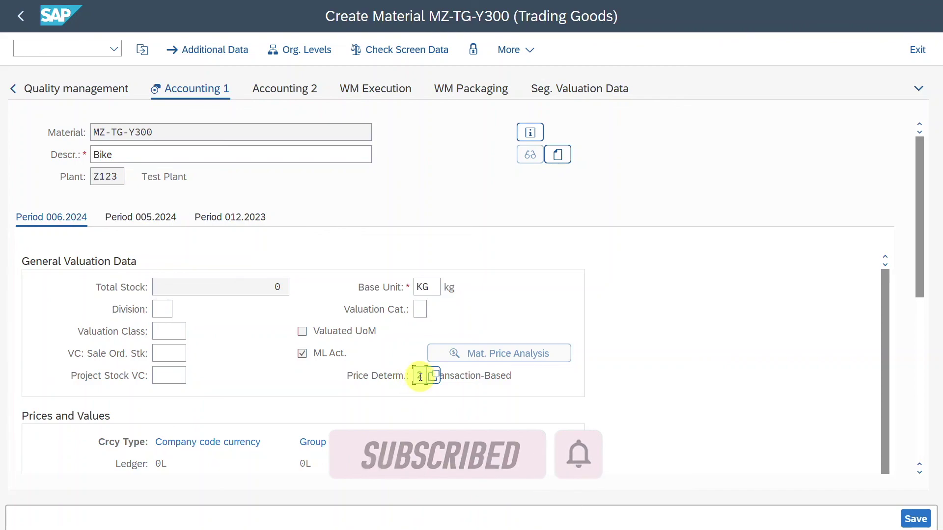
left_click(177, 331)
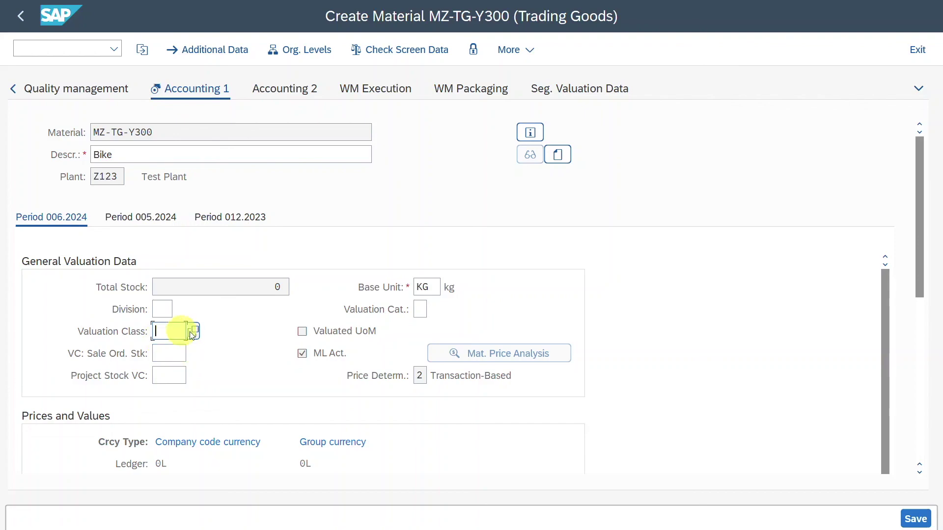
scroll(164, 266, "down", 1)
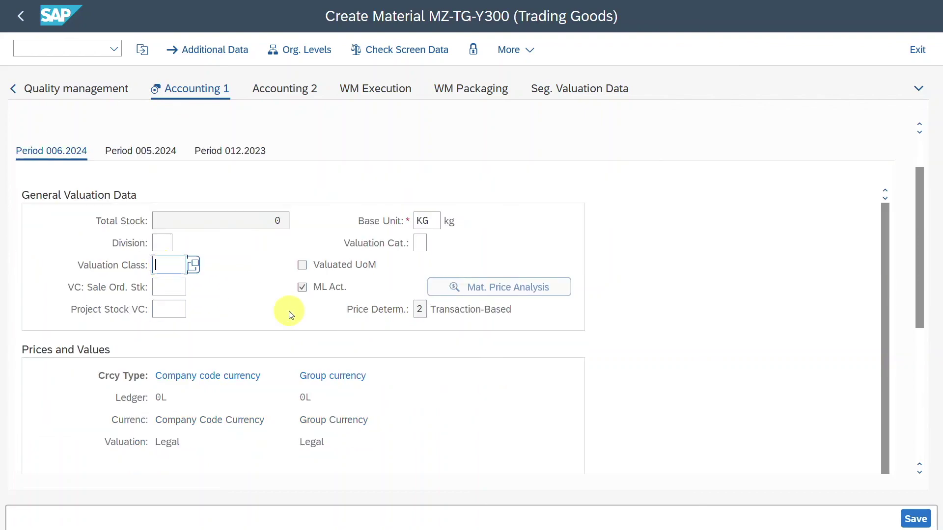
scroll(280, 312, "down", 3)
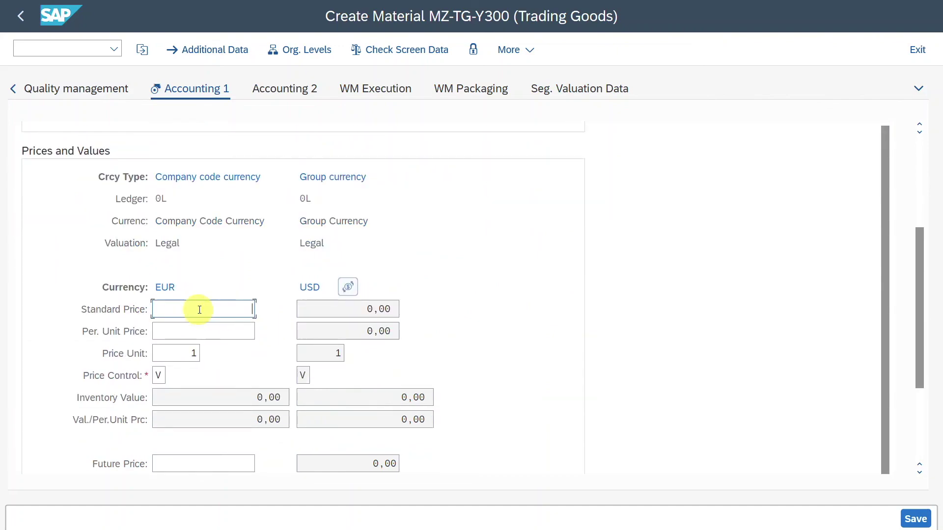
left_click(197, 310)
left_click(162, 375)
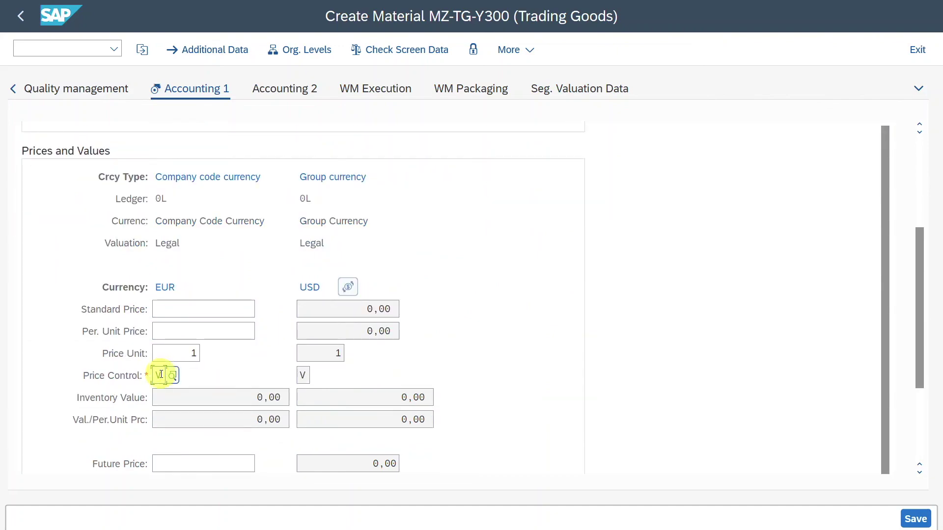
left_click(175, 376)
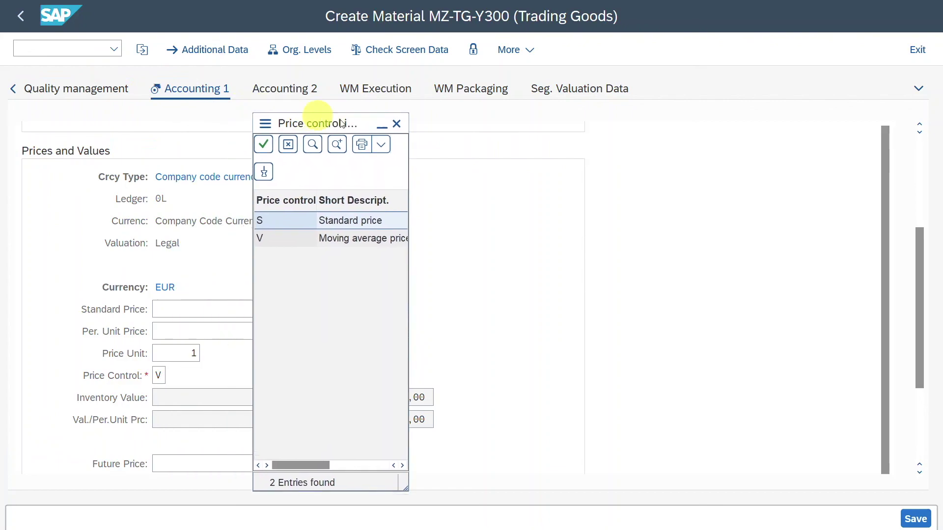